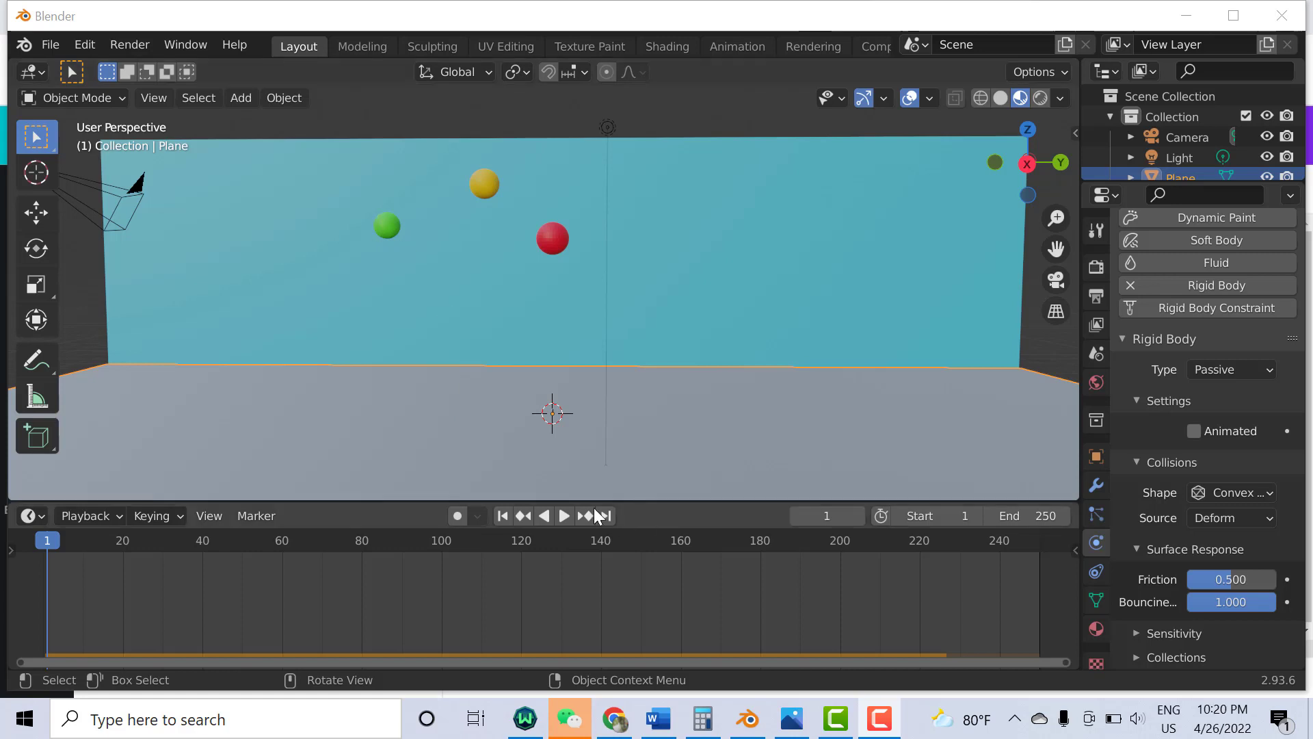
# Play the finished three-ball bounce simulation from the timeline.
pyautogui.click(565, 517)
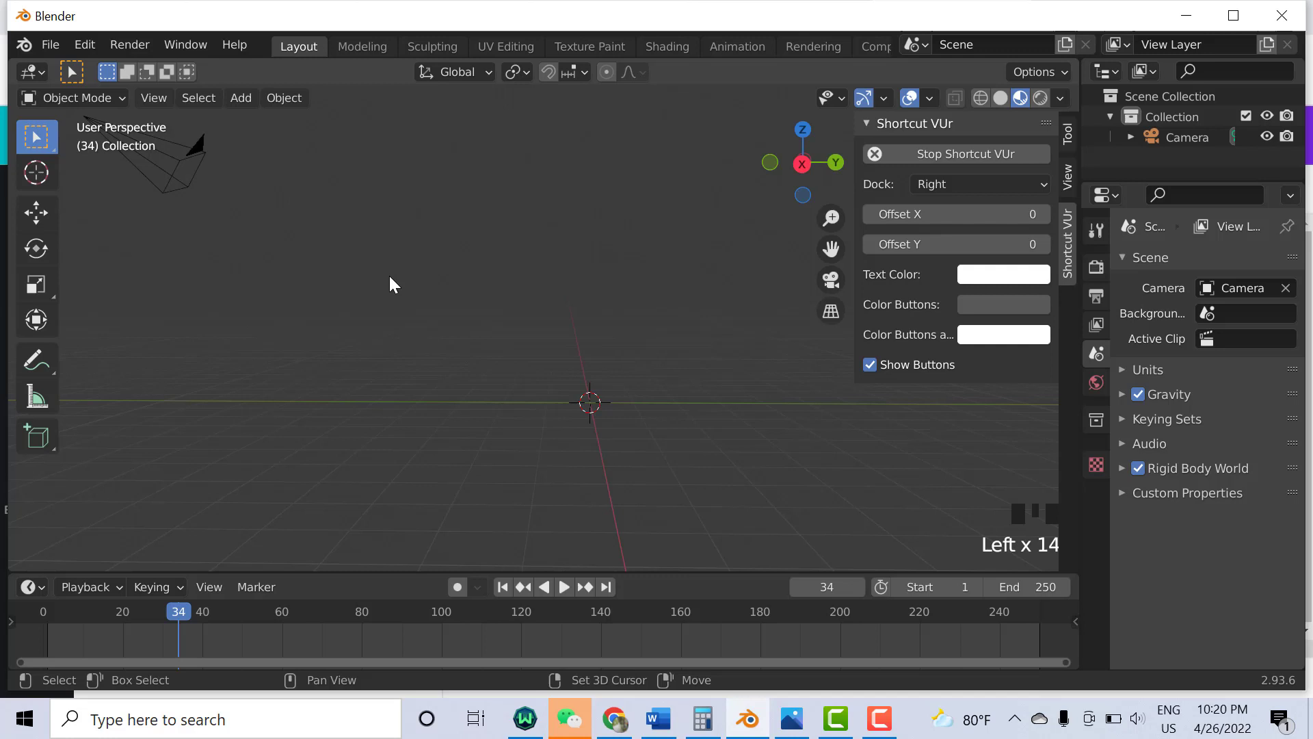
# Add a mesh plane, scale it up about 5.5 times, and frame it in the viewport.
pyautogui.hotkey('shift', 'a')
pyautogui.moveTo(389, 276)
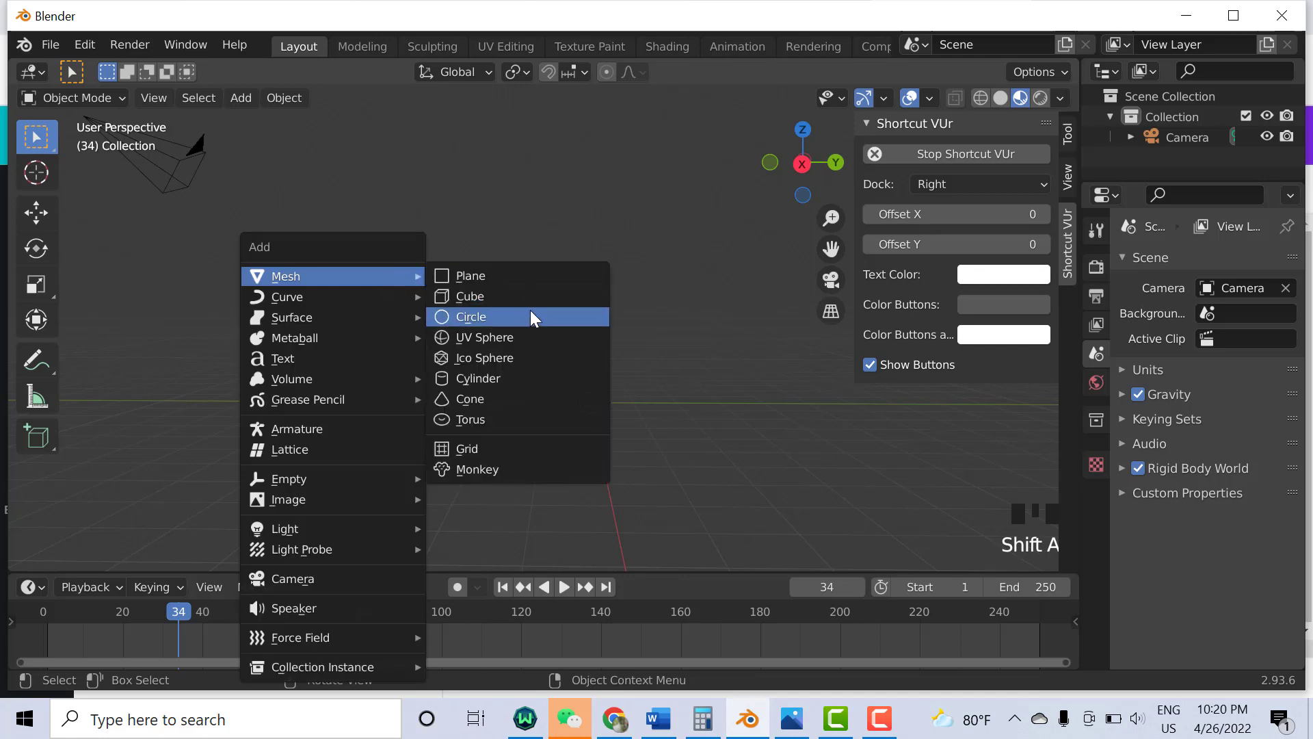
pyautogui.click(490, 274)
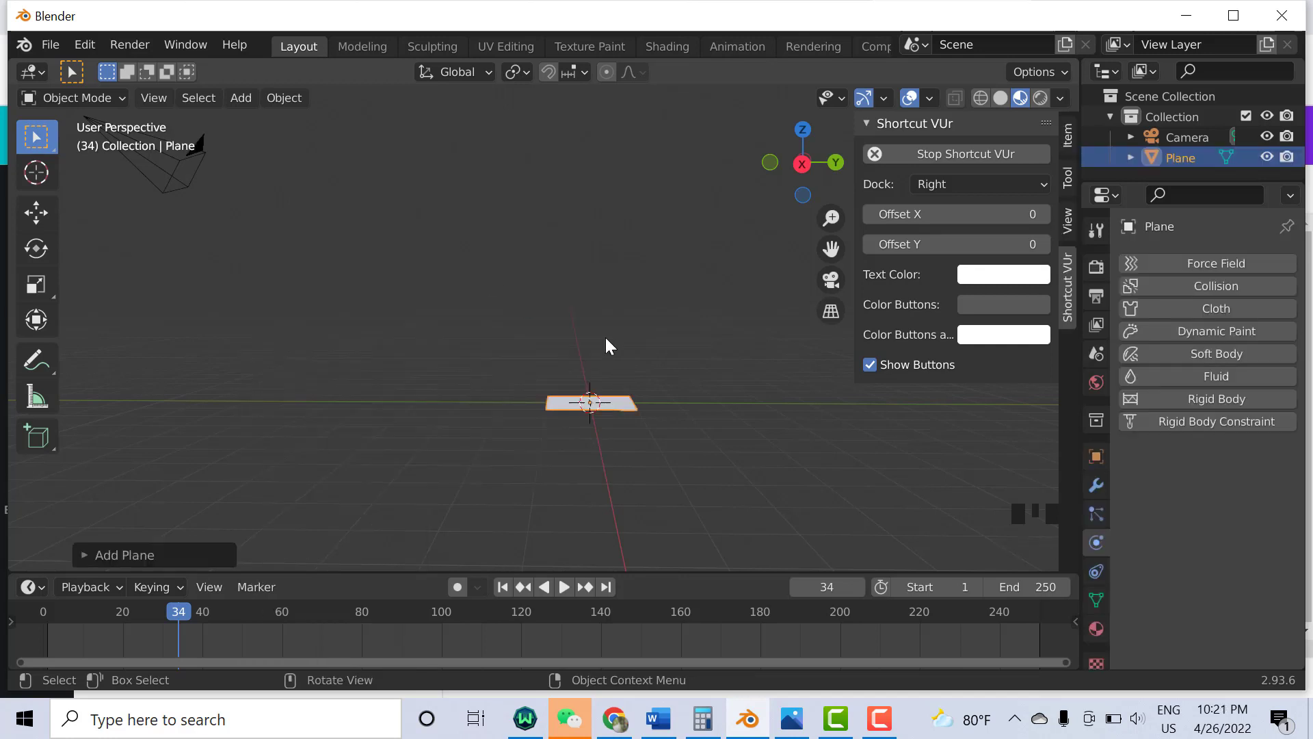
pyautogui.press('s')
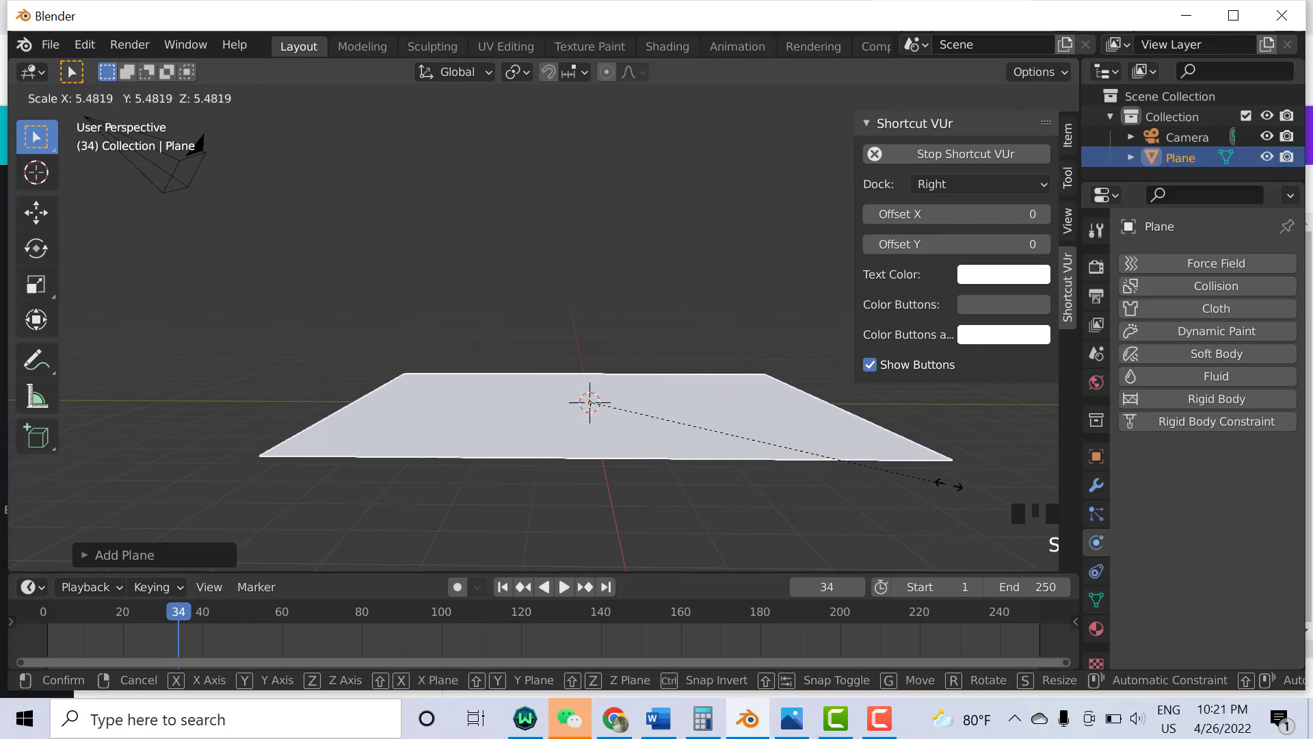
pyautogui.click(992, 514)
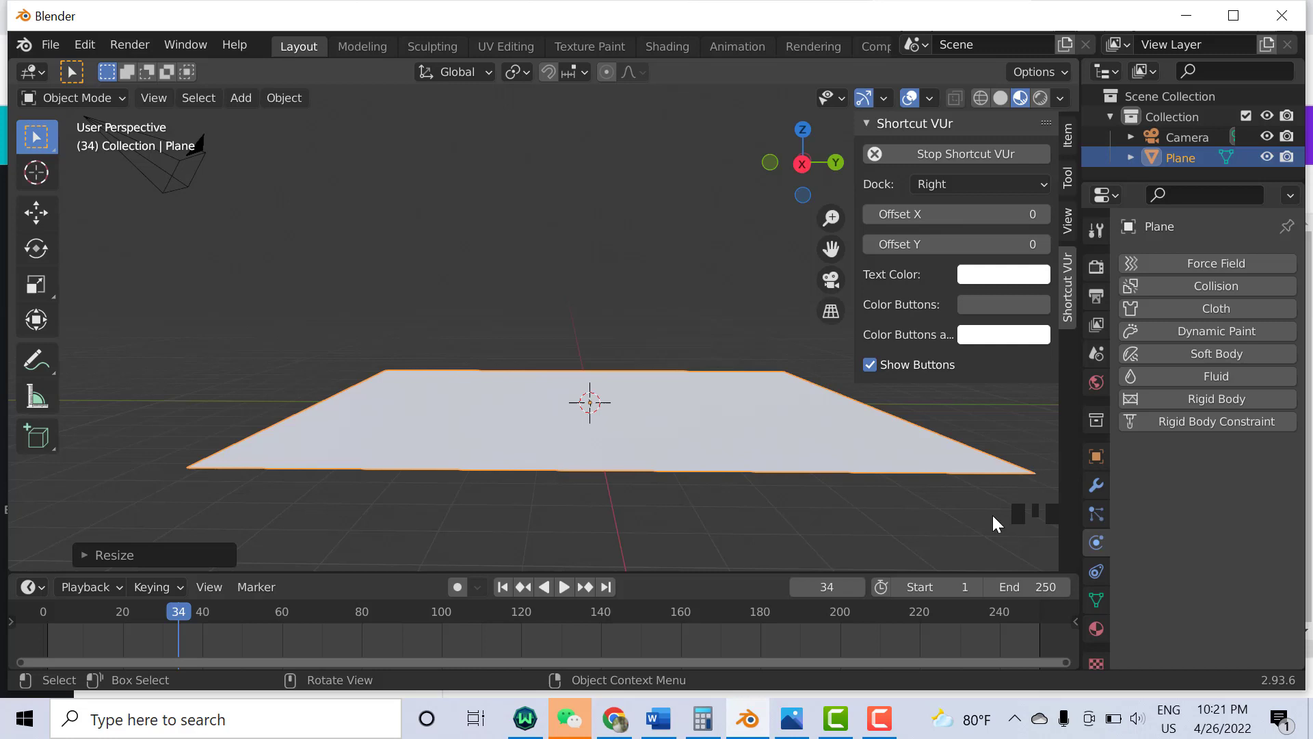
pyautogui.moveTo(518, 326); pyautogui.dragTo(519, 332, button='middle')
pyautogui.keyDown('shift'); pyautogui.moveTo(595, 378); pyautogui.dragTo(575, 294, button='middle'); pyautogui.keyUp('shift')
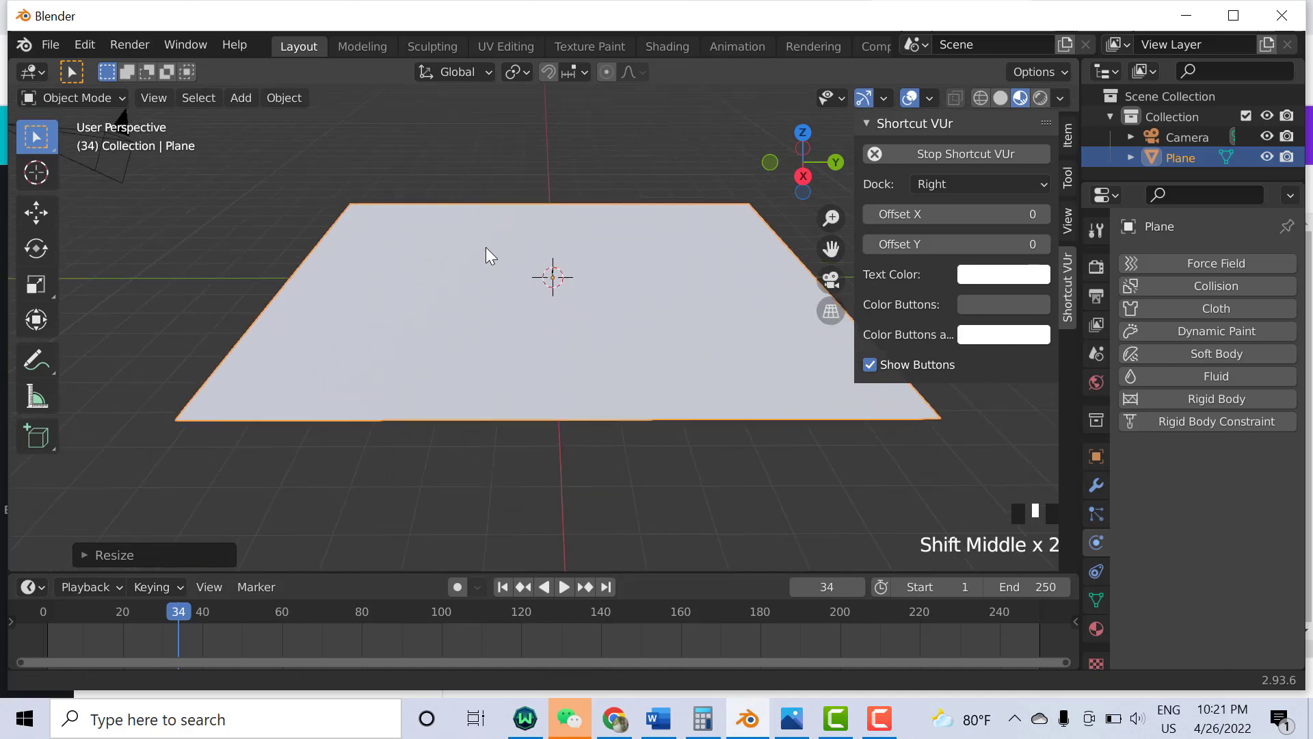
pyautogui.keyDown('shift'); pyautogui.moveTo(485, 248); pyautogui.dragTo(565, 392, button='middle'); pyautogui.keyUp('shift')
pyautogui.moveTo(551, 322); pyautogui.dragTo(595, 404, button='middle')
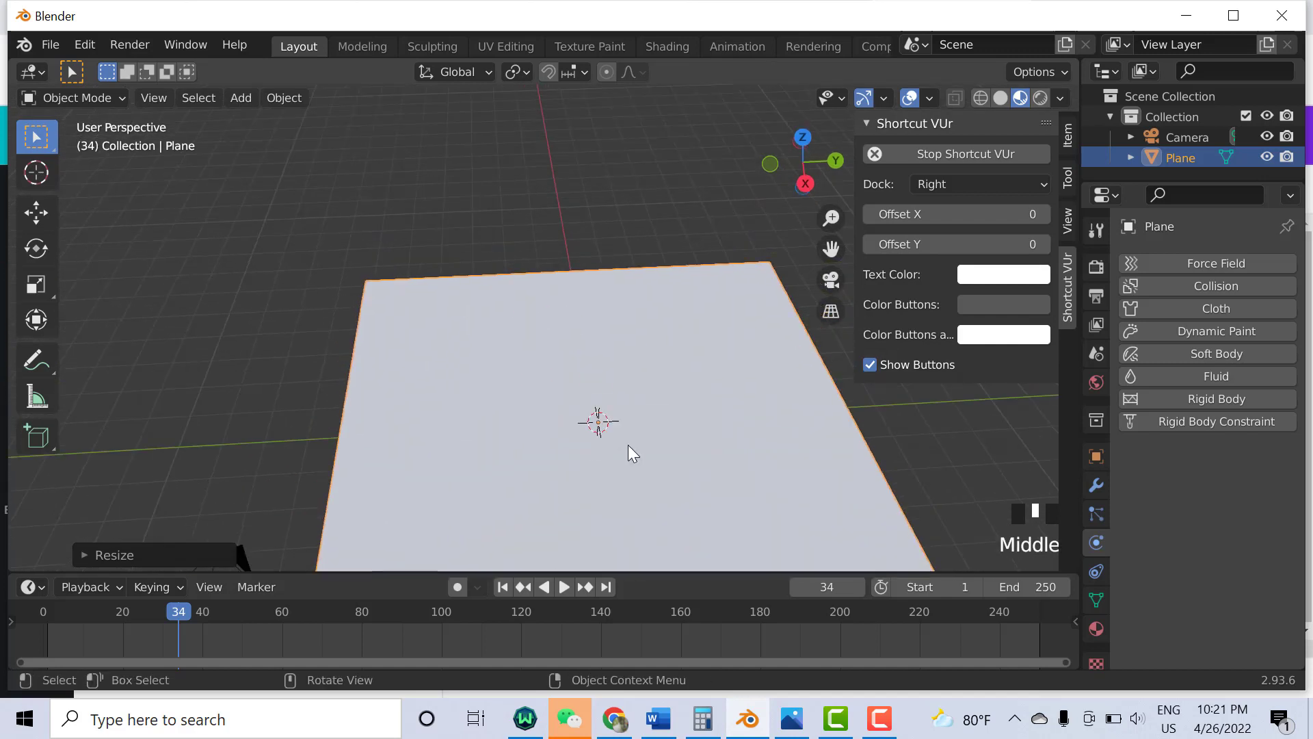
pyautogui.keyDown('shift'); pyautogui.moveTo(666, 490); pyautogui.dragTo(609, 399, button='middle'); pyautogui.keyUp('shift')
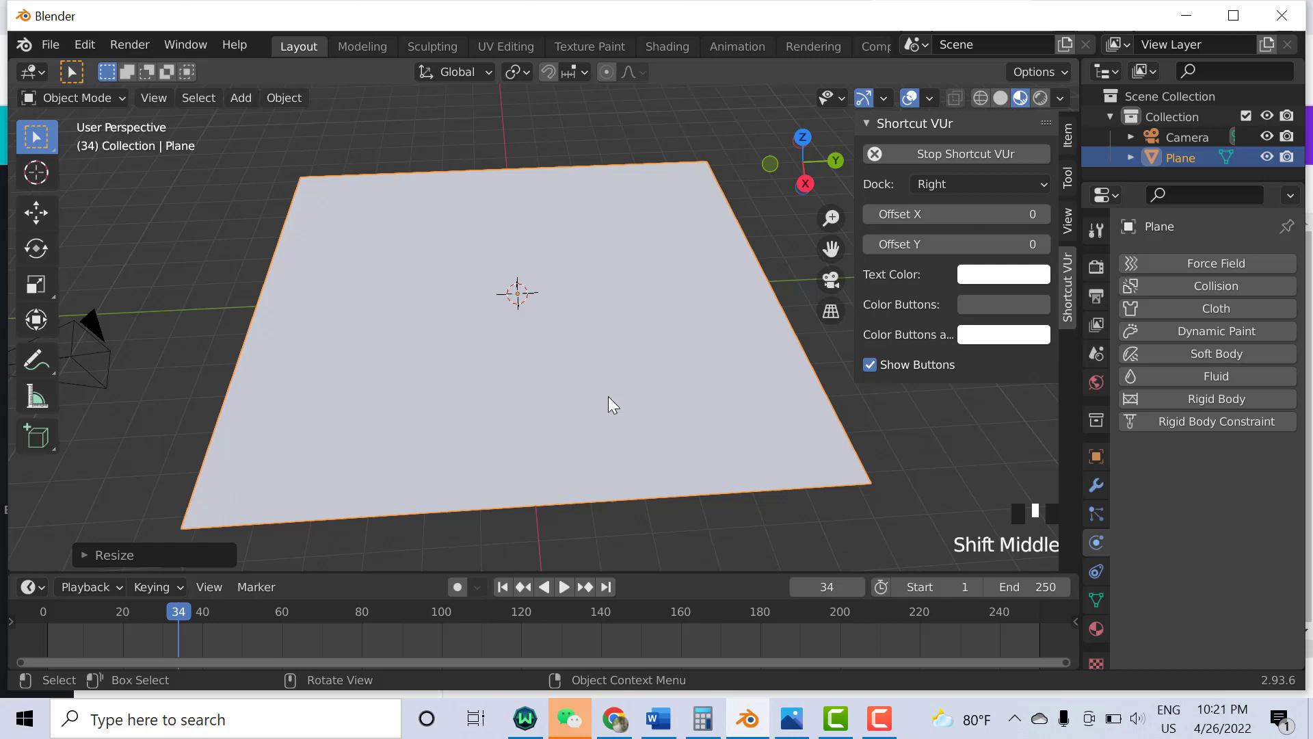
# Create a new material for the plane and name it 'Surface'.
pyautogui.click(1097, 630)
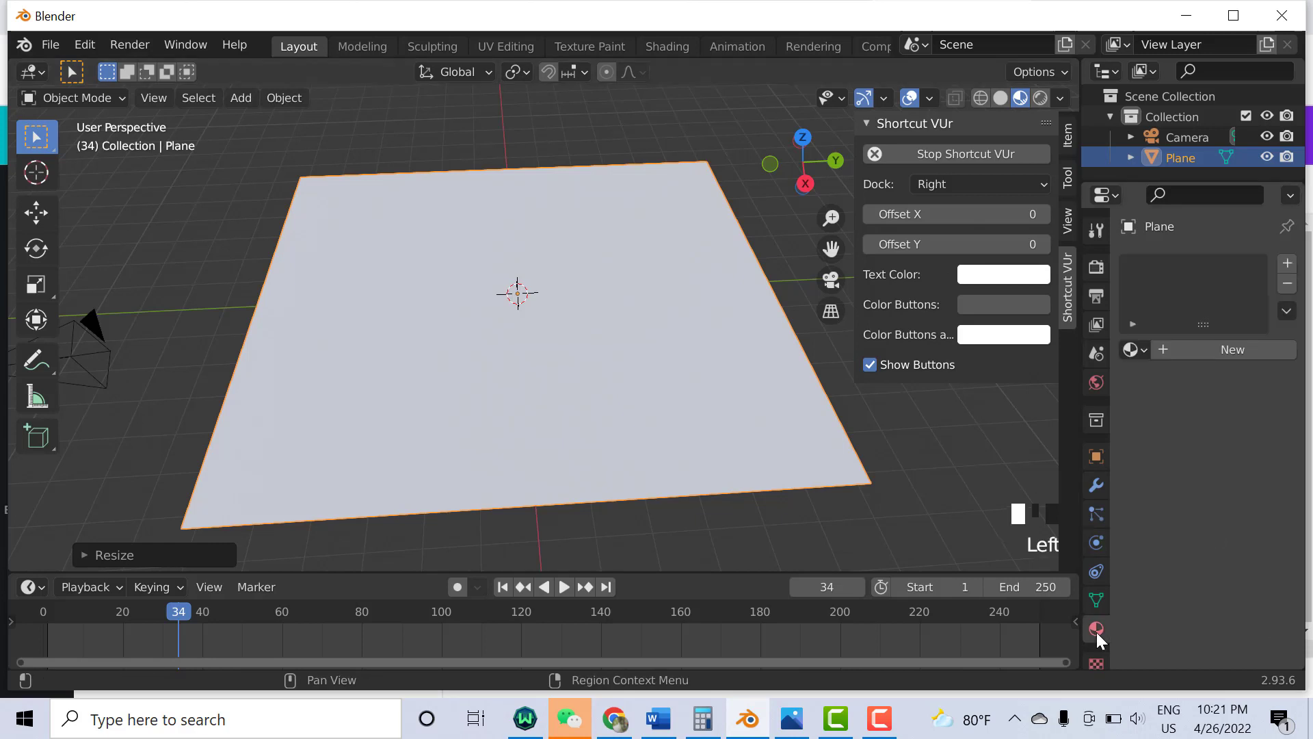
pyautogui.click(1164, 350)
pyautogui.click(1196, 268)
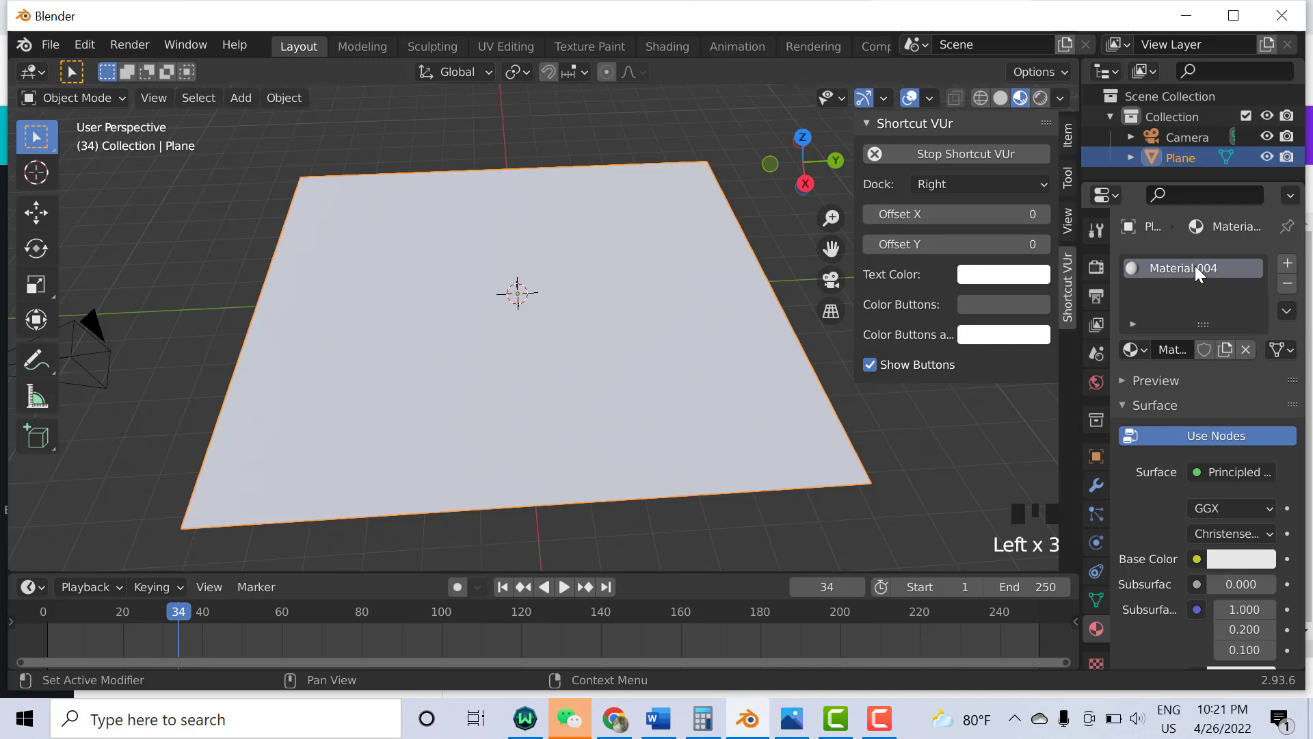
pyautogui.doubleClick(1194, 266)
pyautogui.write('Surface')
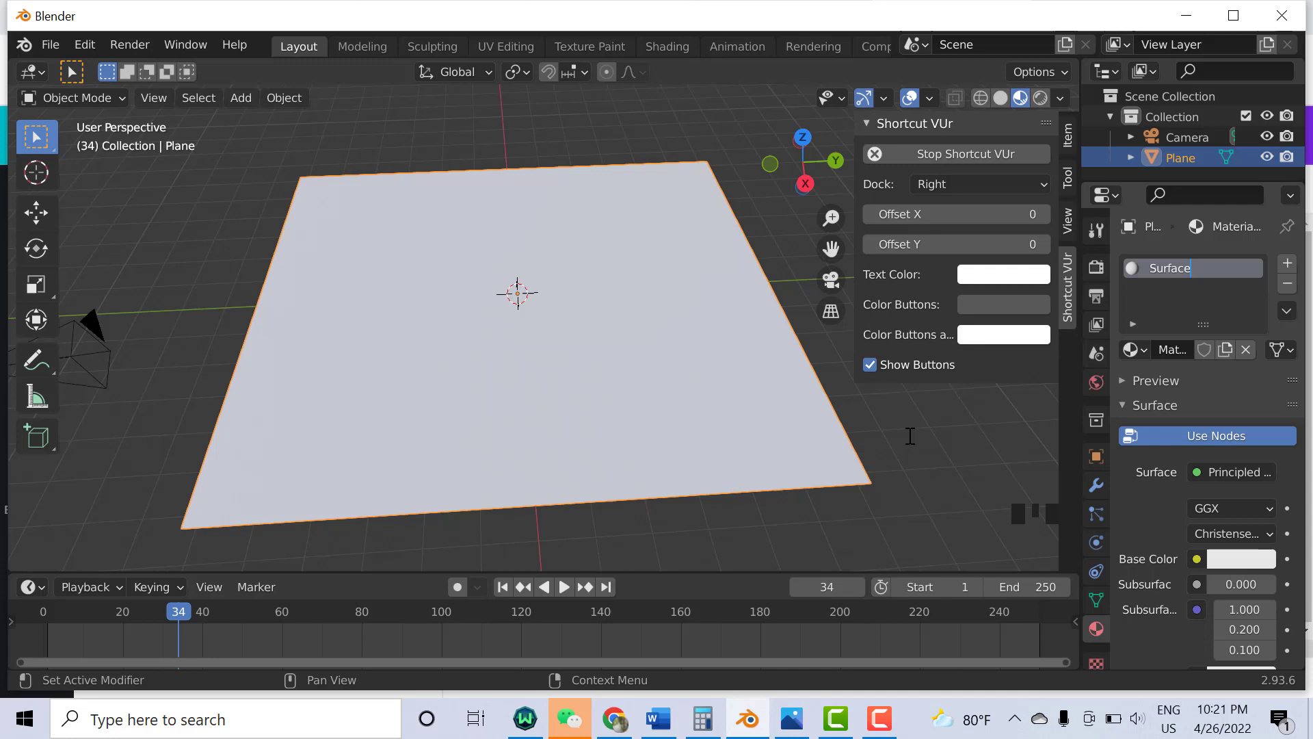
pyautogui.press('Return')
pyautogui.click(1233, 556)
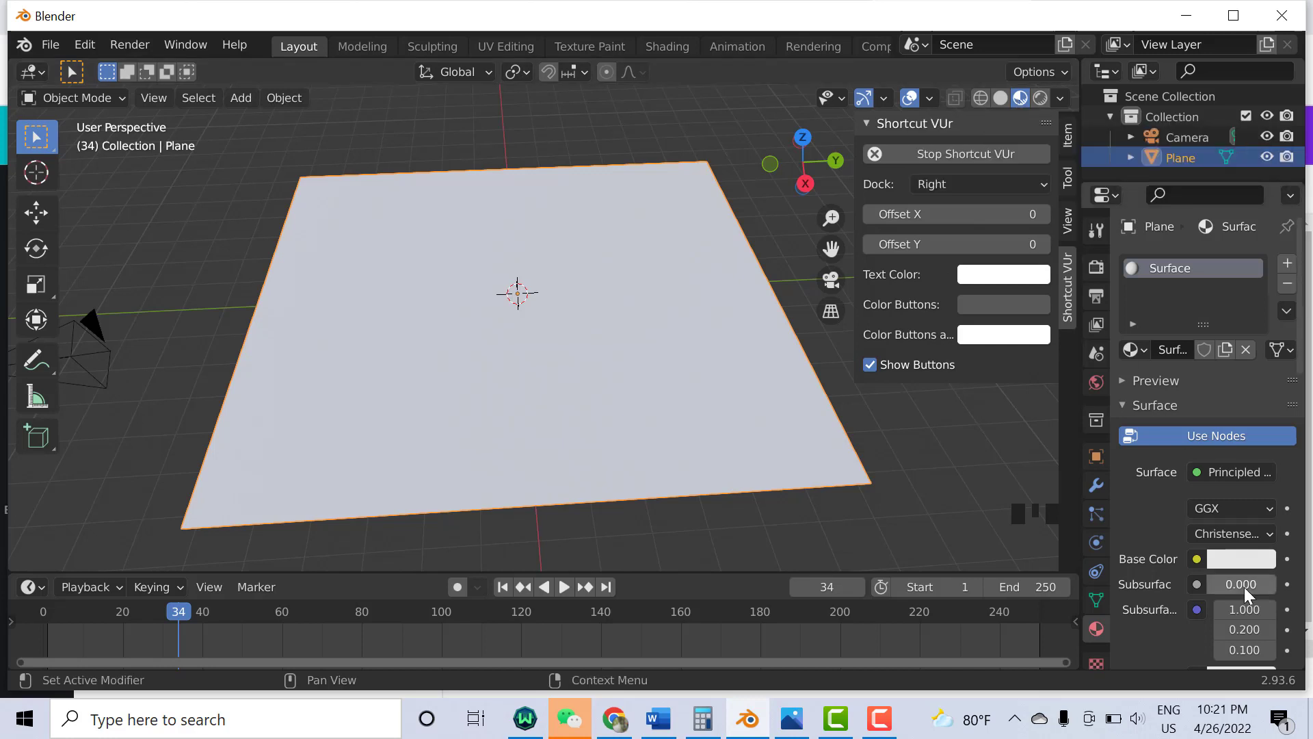
# Darken the Surface material's base colour to grey, value 0.251.
pyautogui.click(1243, 556)
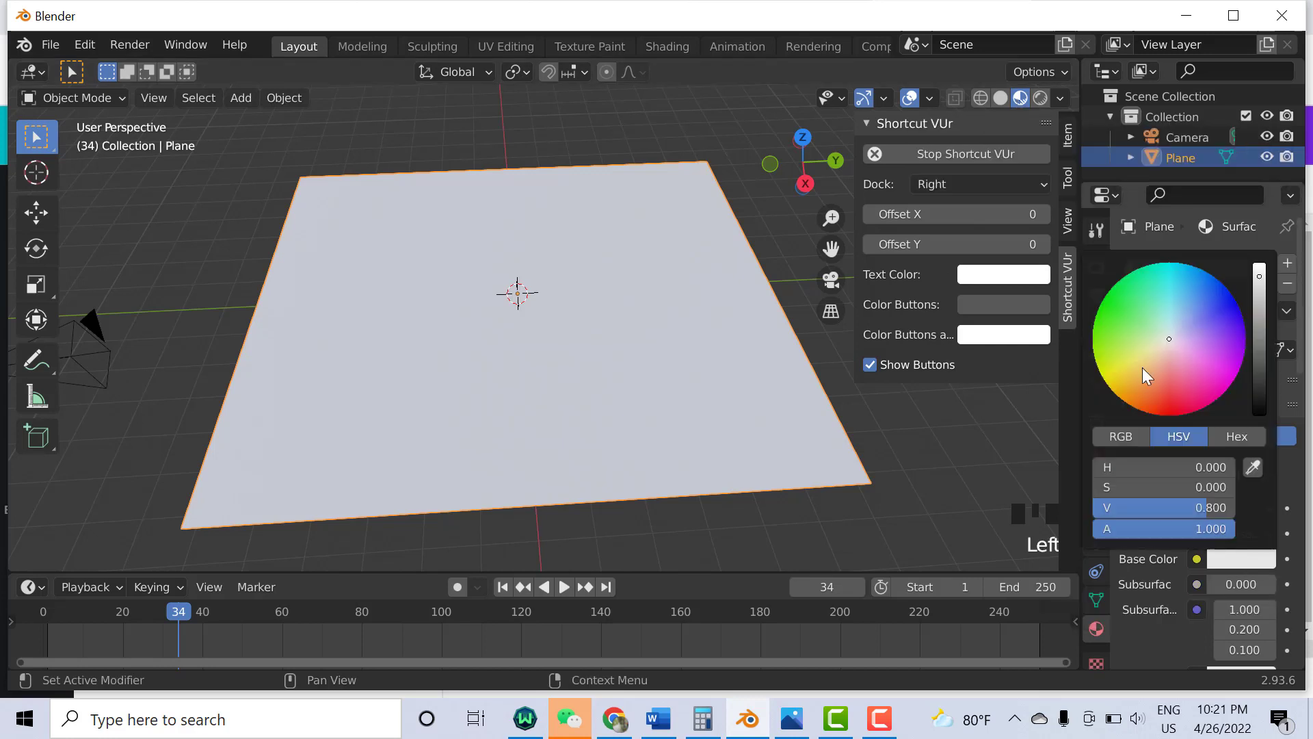
pyautogui.click(1167, 340)
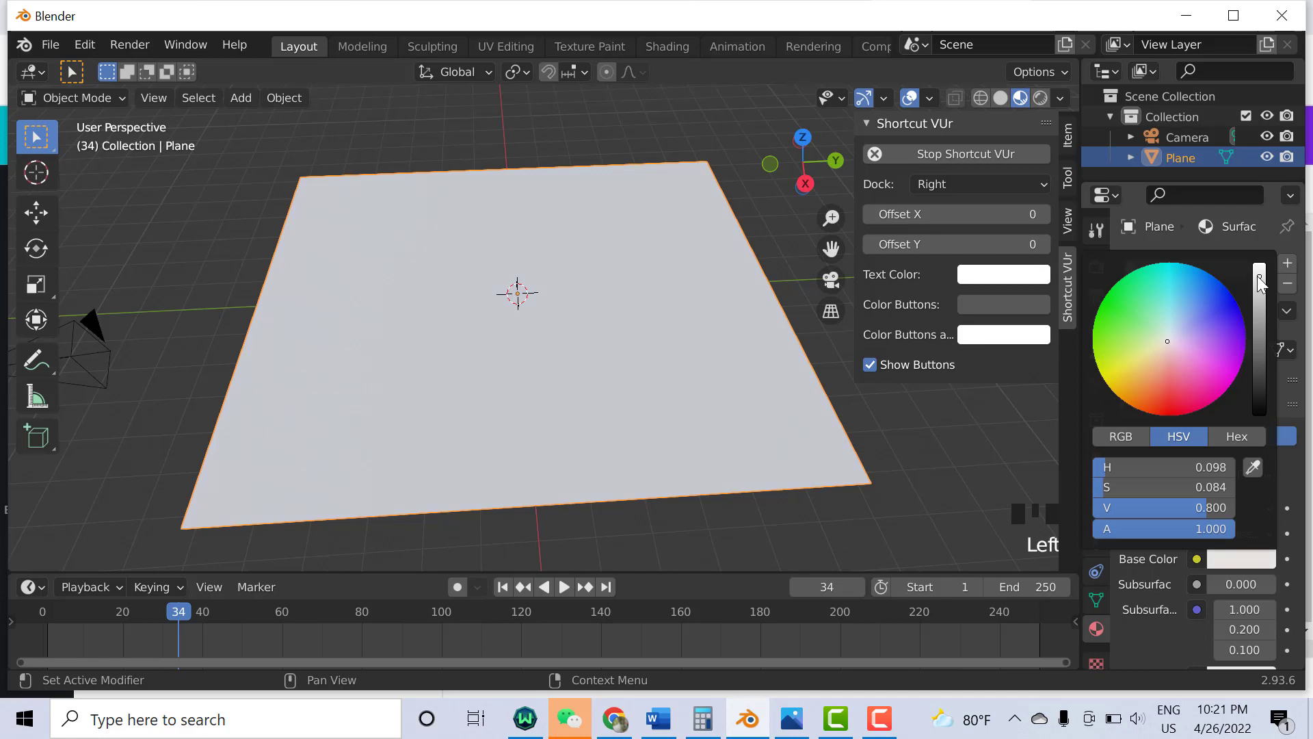
pyautogui.moveTo(1260, 283); pyautogui.dragTo(1258, 333)
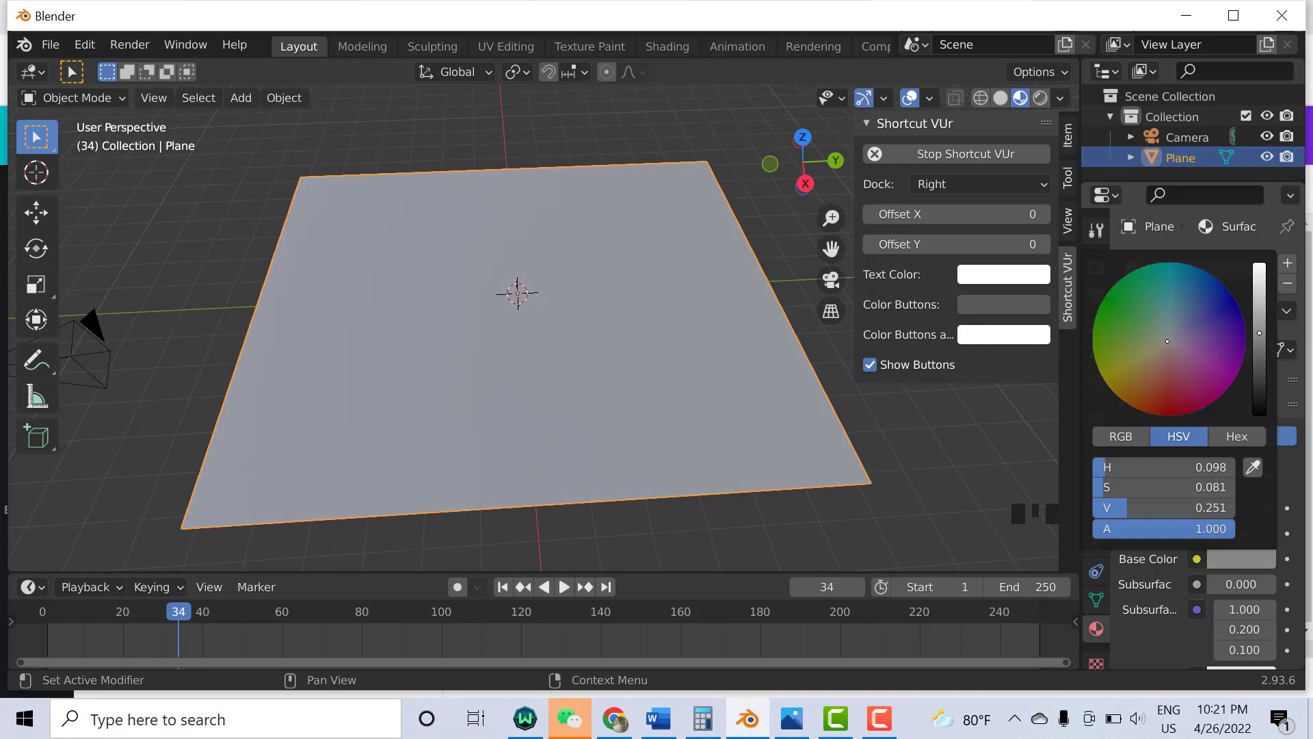
pyautogui.click(974, 449)
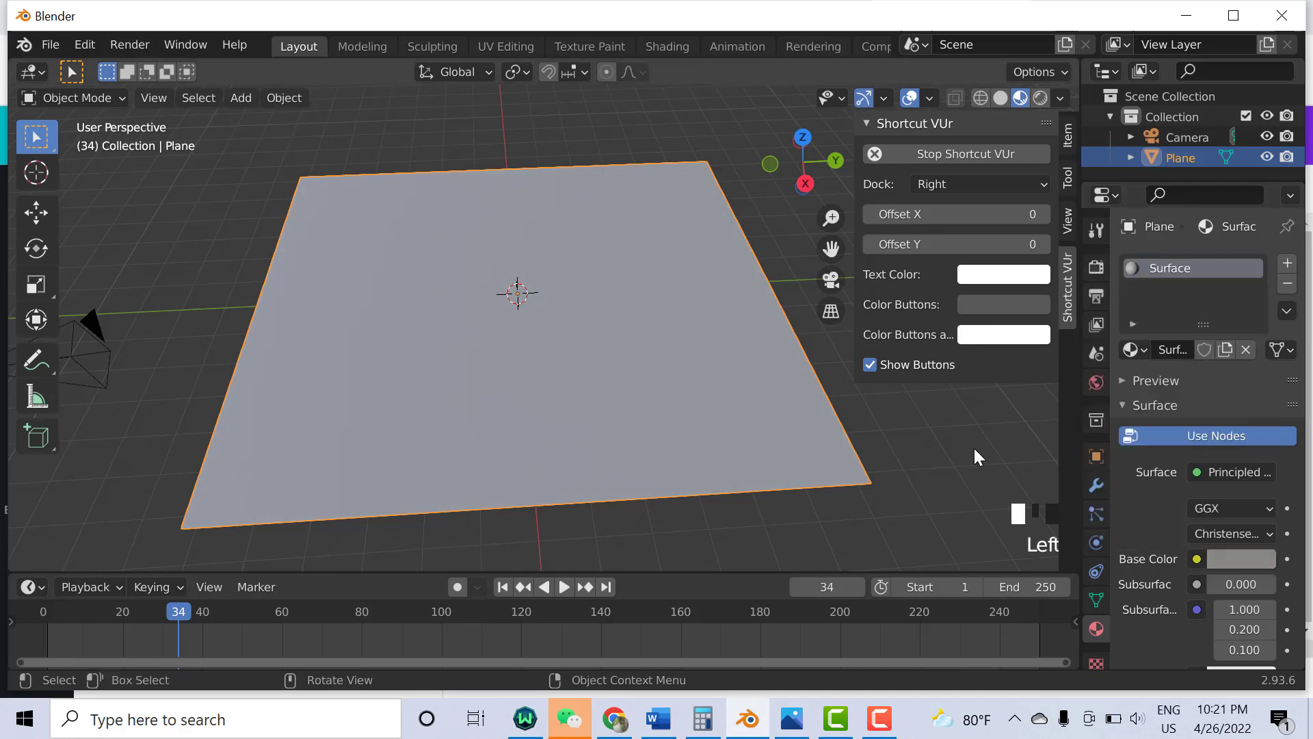
pyautogui.click(732, 441)
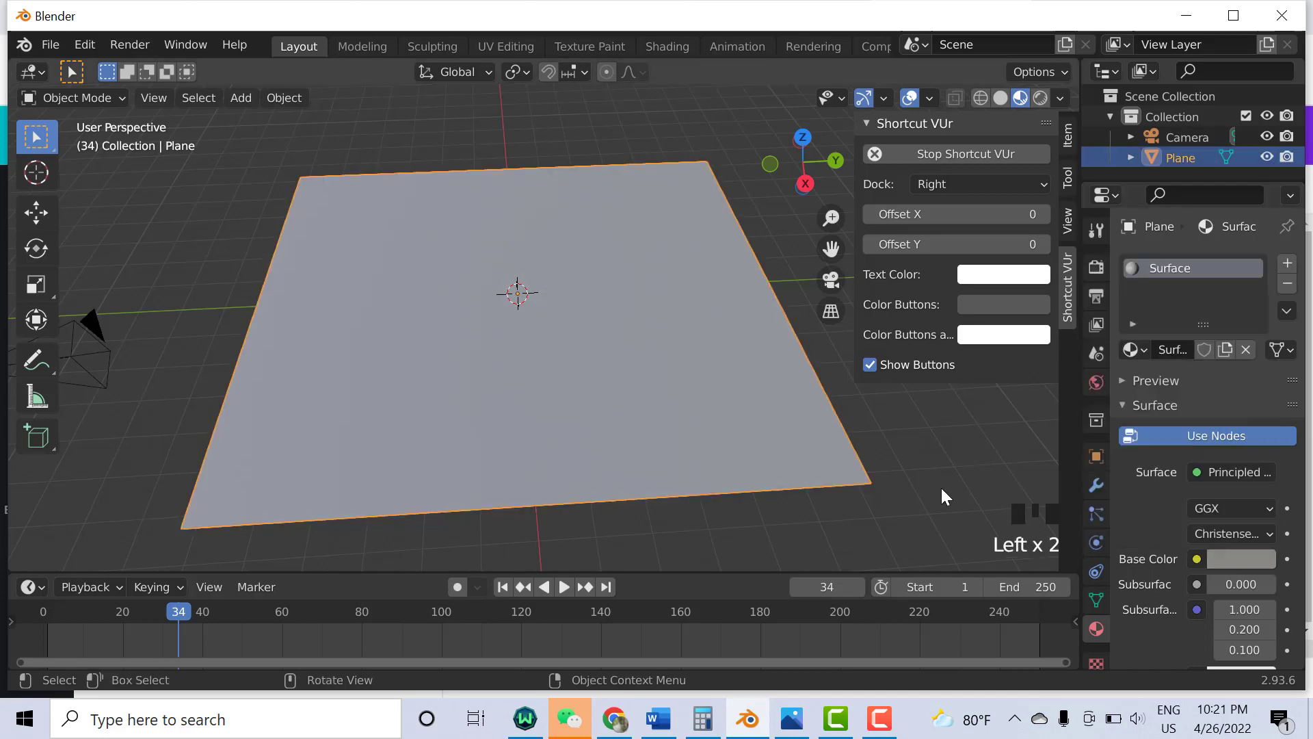
# Add Passive rigid body physics to the plane, with friction 0.500 and bounciness 0.886.
pyautogui.click(1095, 542)
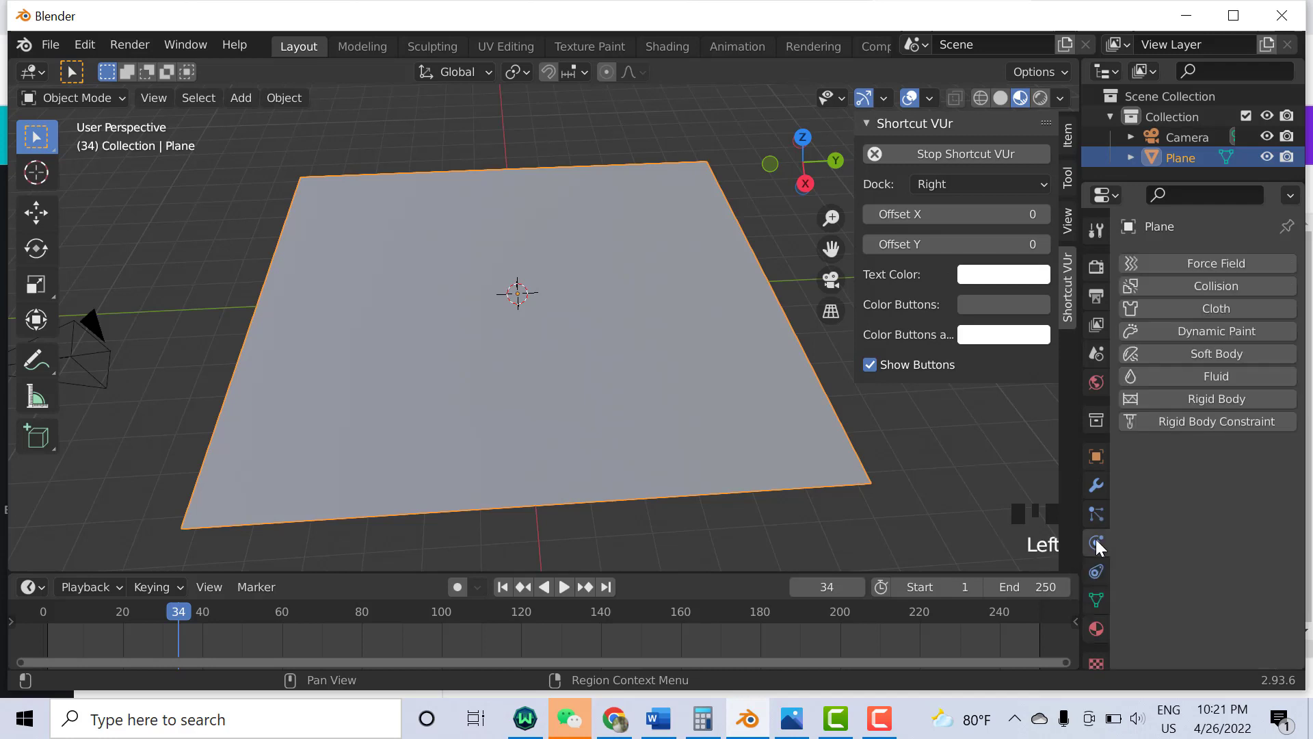
pyautogui.click(1224, 401)
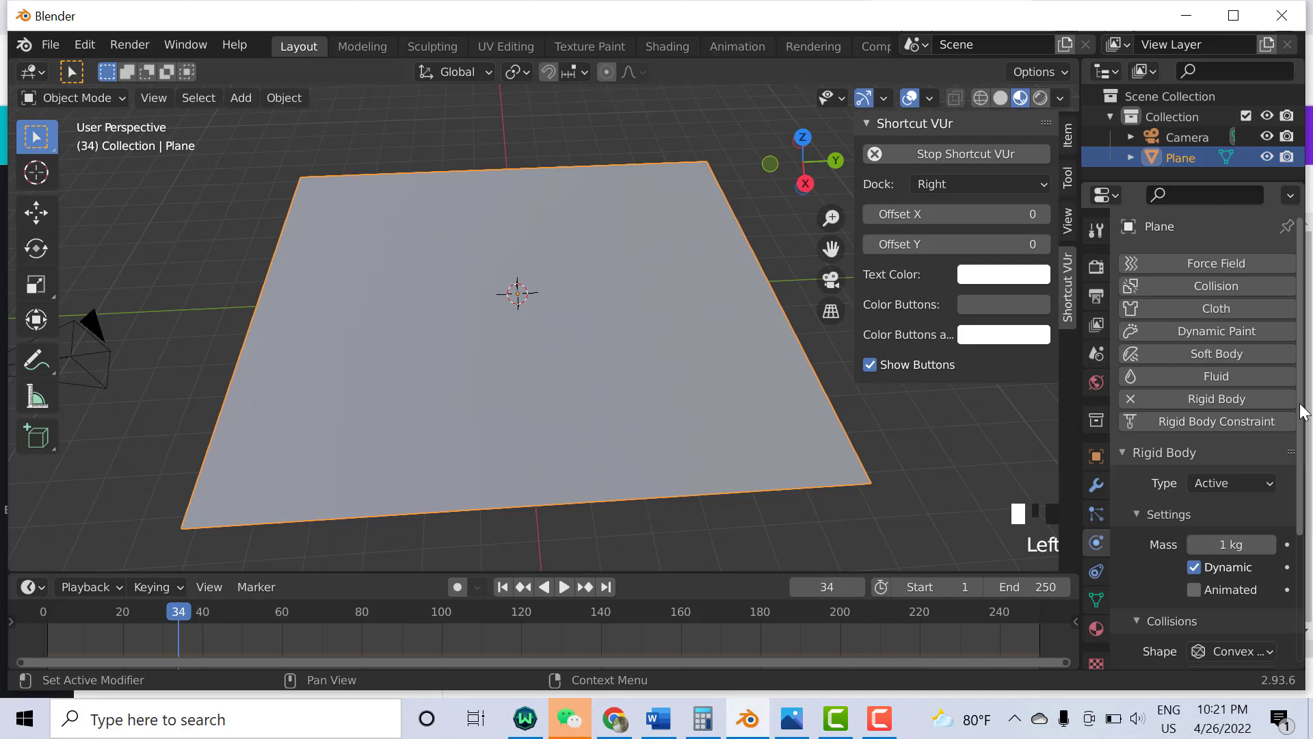
pyautogui.moveTo(1301, 422); pyautogui.dragTo(1301, 452)
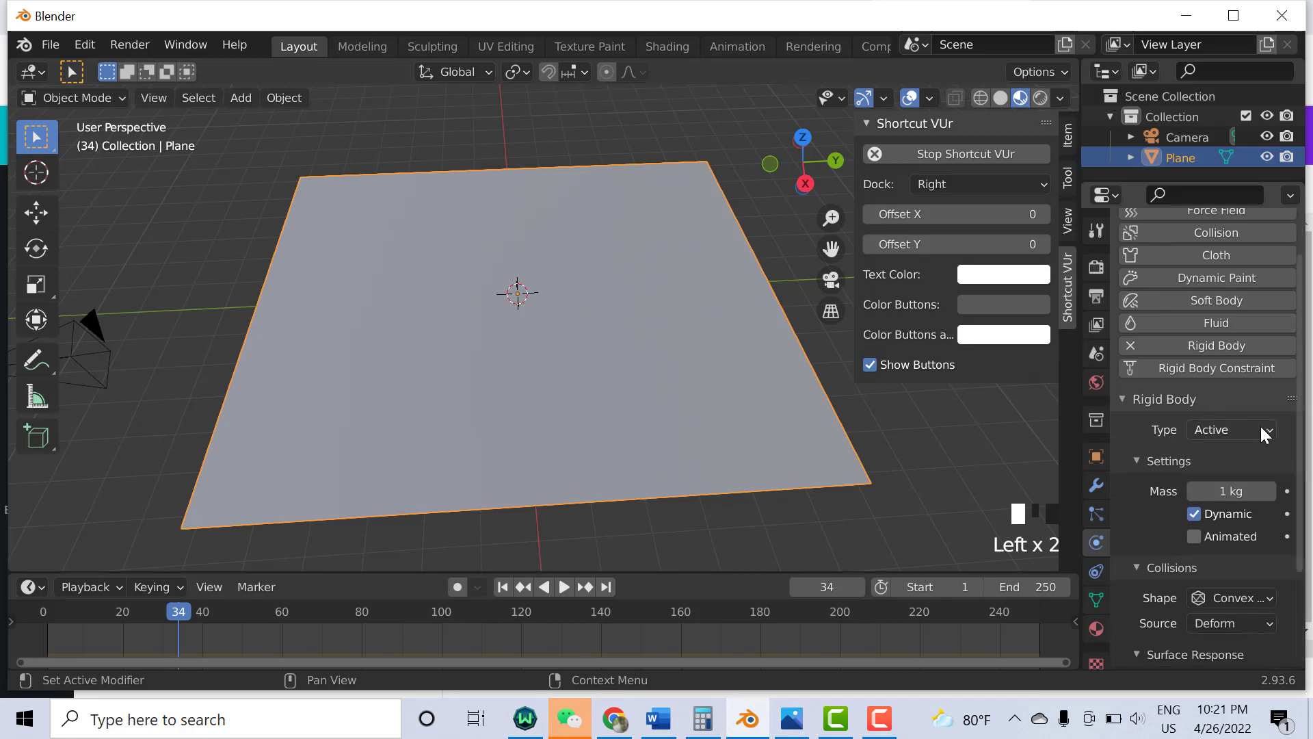
pyautogui.click(1261, 427)
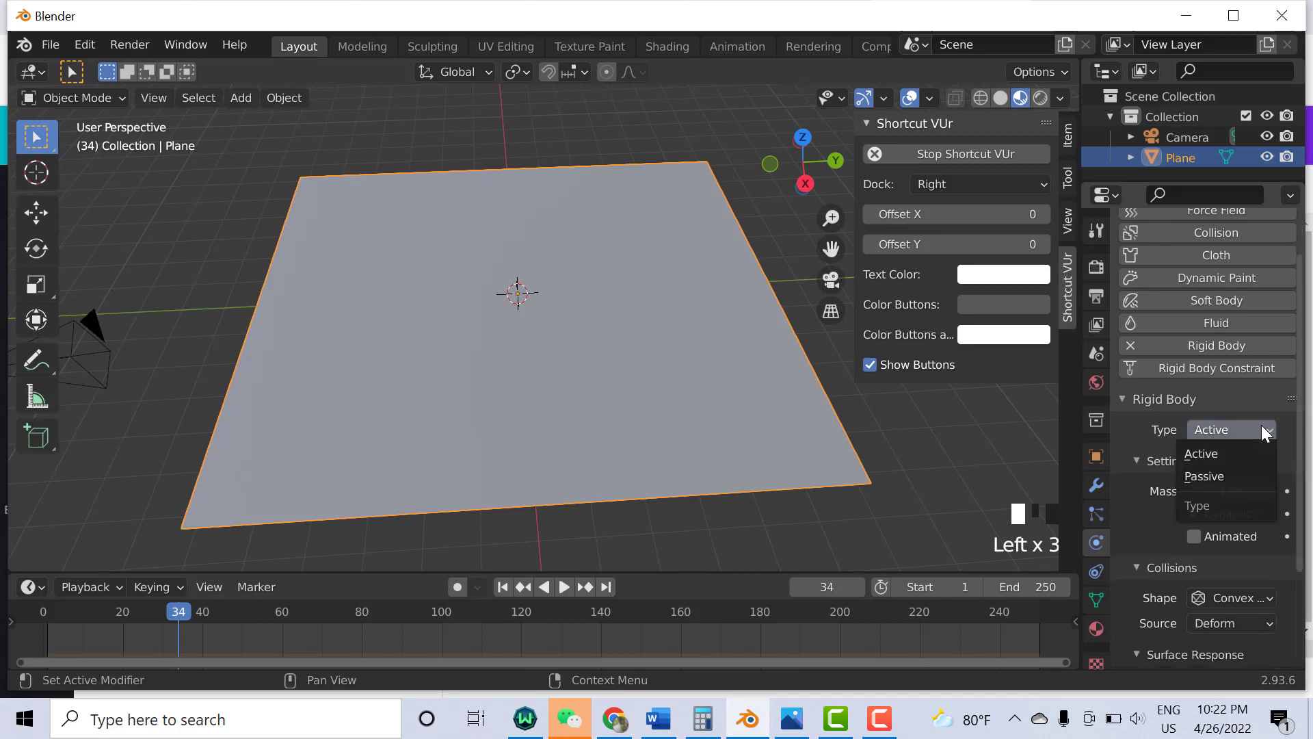
pyautogui.click(1221, 478)
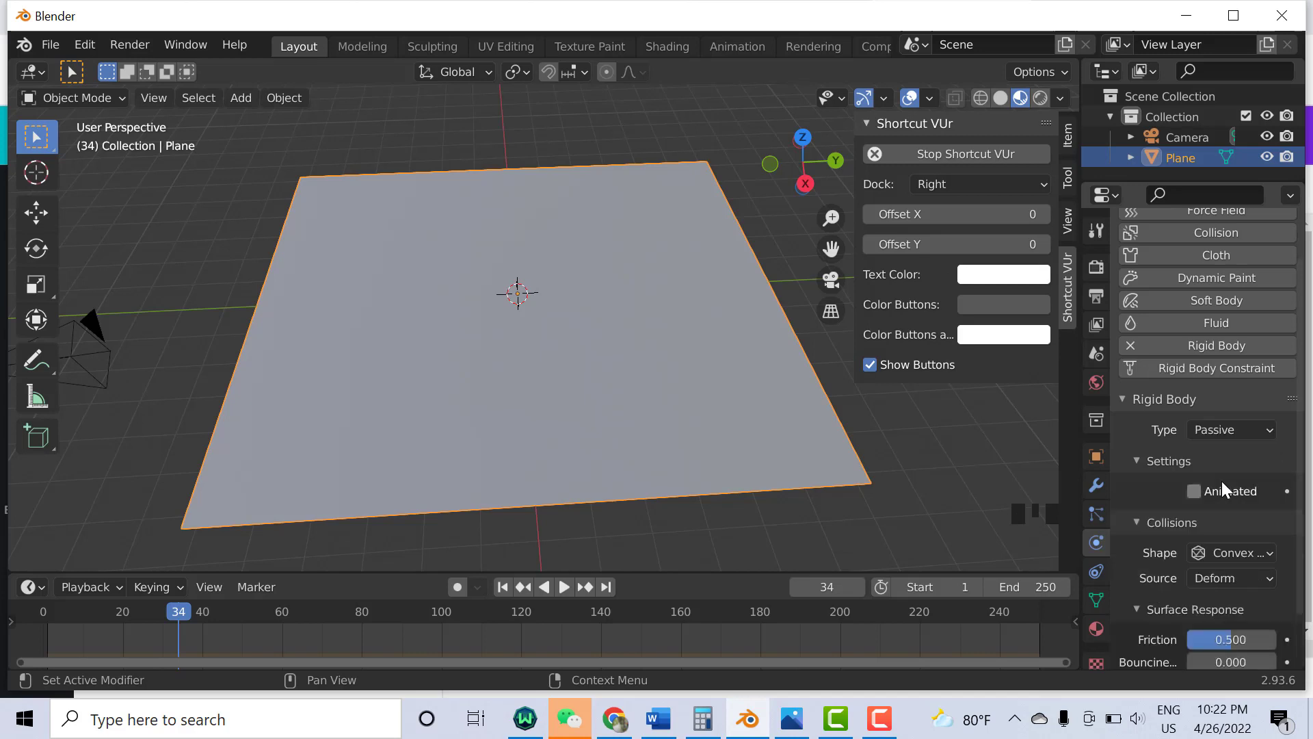
pyautogui.moveTo(1304, 351); pyautogui.dragTo(1303, 397)
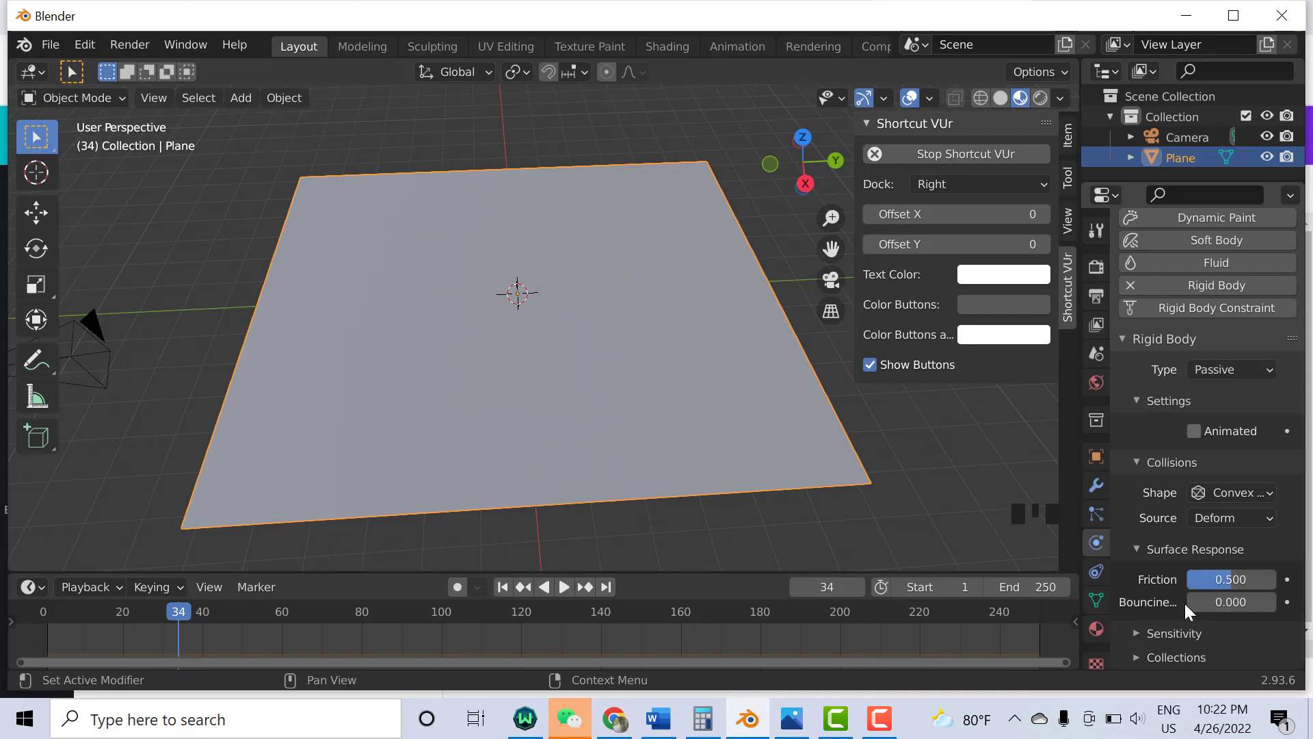
pyautogui.moveTo(1187, 603); pyautogui.dragTo(1263, 603)
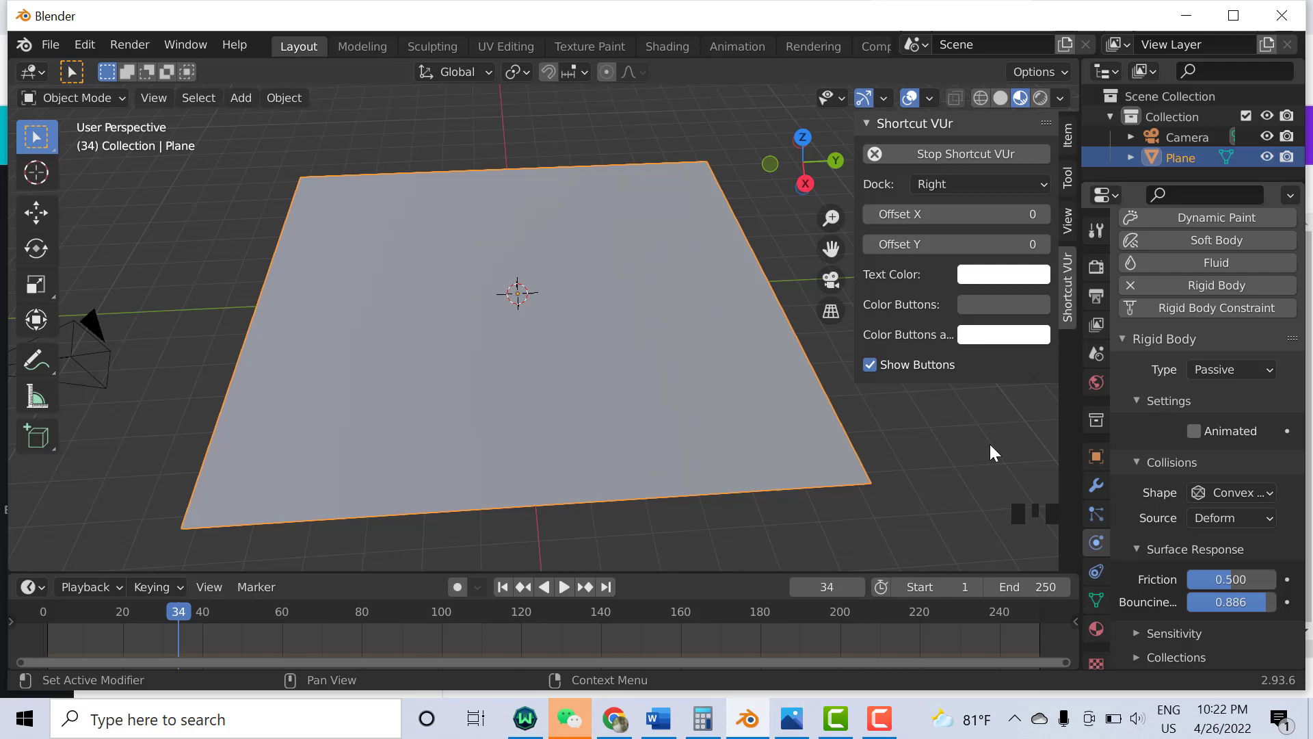
pyautogui.click(904, 470)
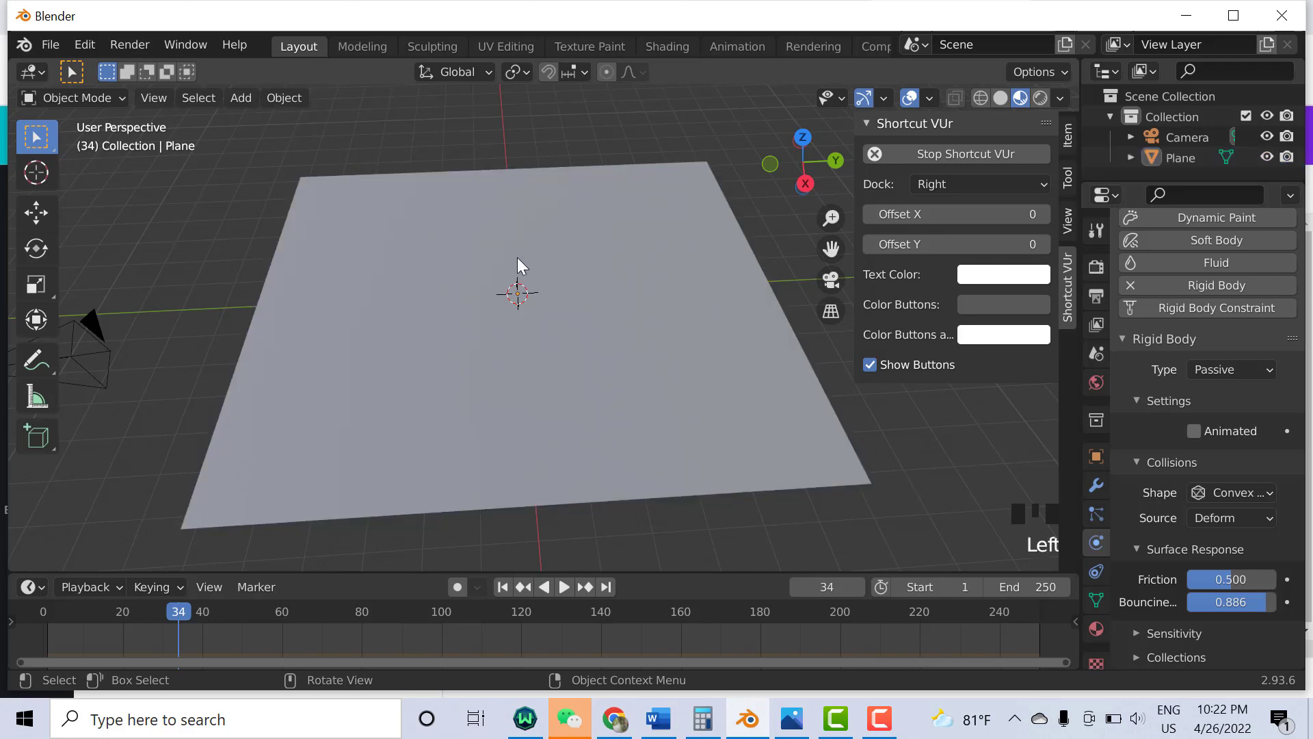
# Add a UV sphere, scale it to about 0.42, and lift it about 3.37 m up along Z.
pyautogui.hotkey('shift', 'a')
pyautogui.moveTo(517, 257)
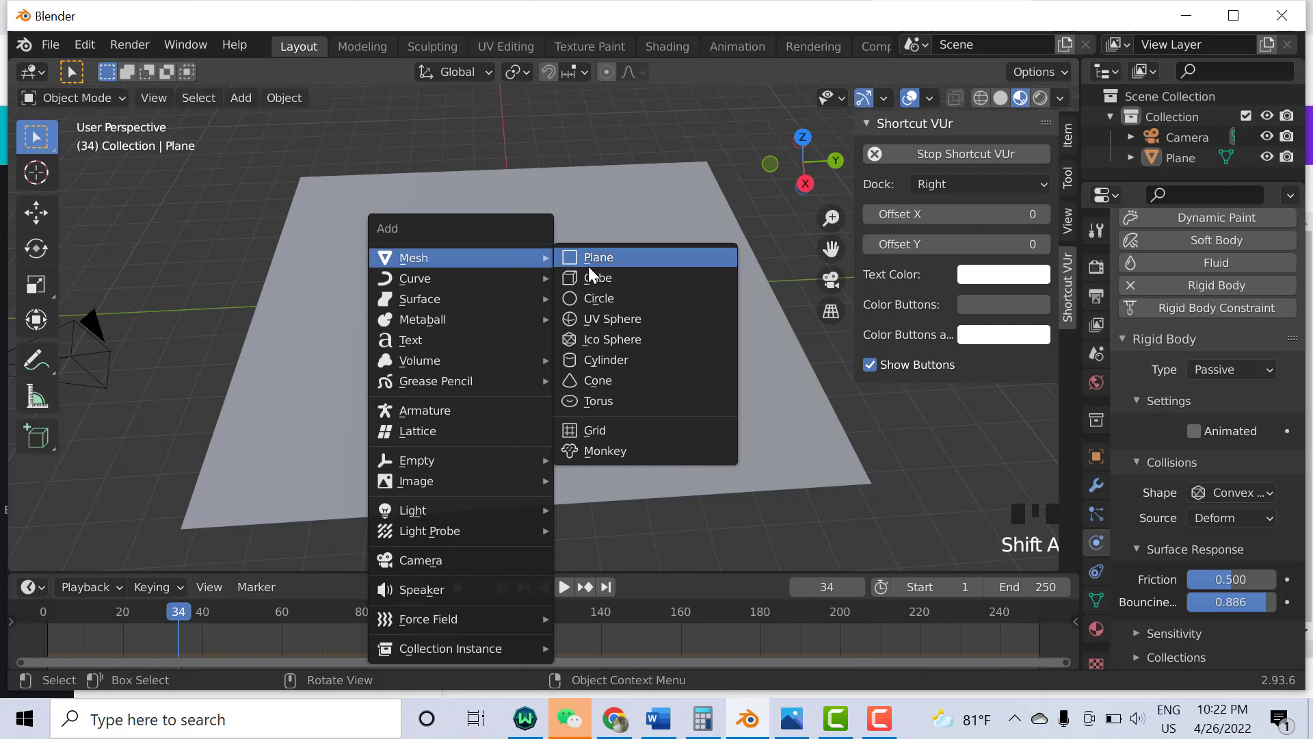
pyautogui.click(641, 323)
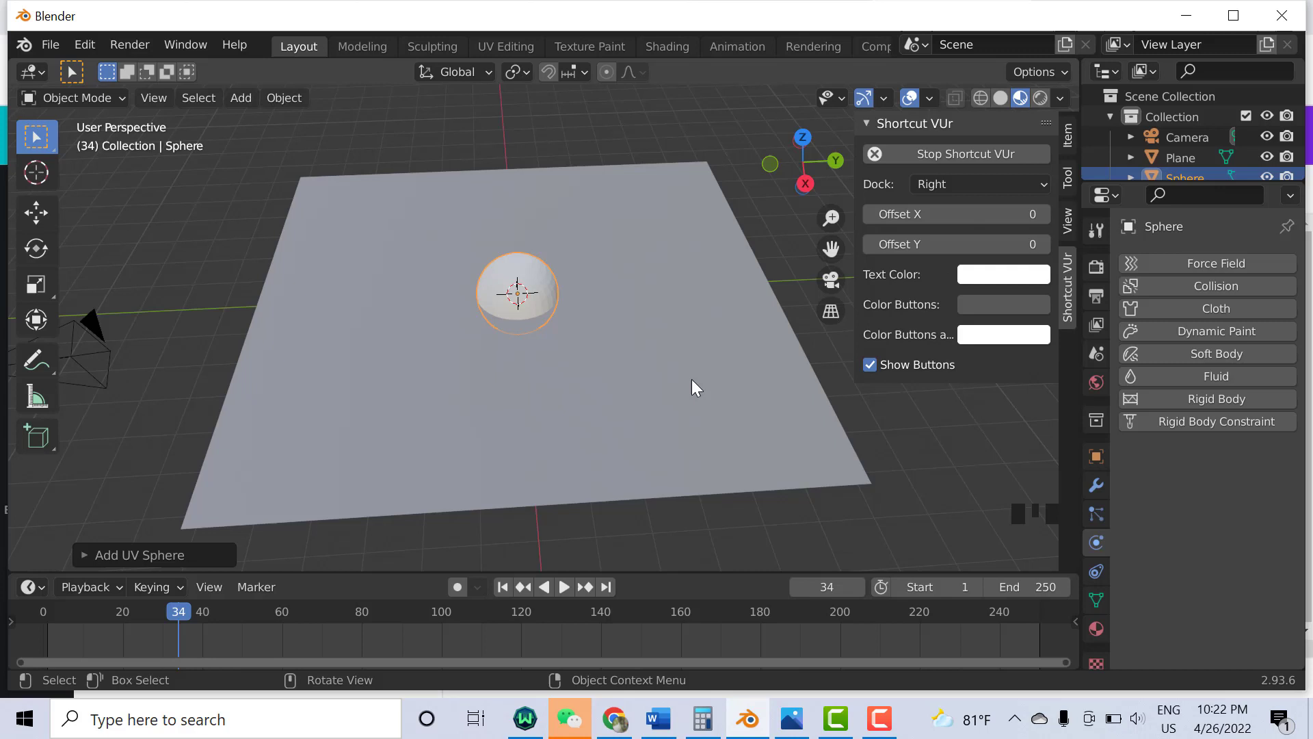
pyautogui.press('s')
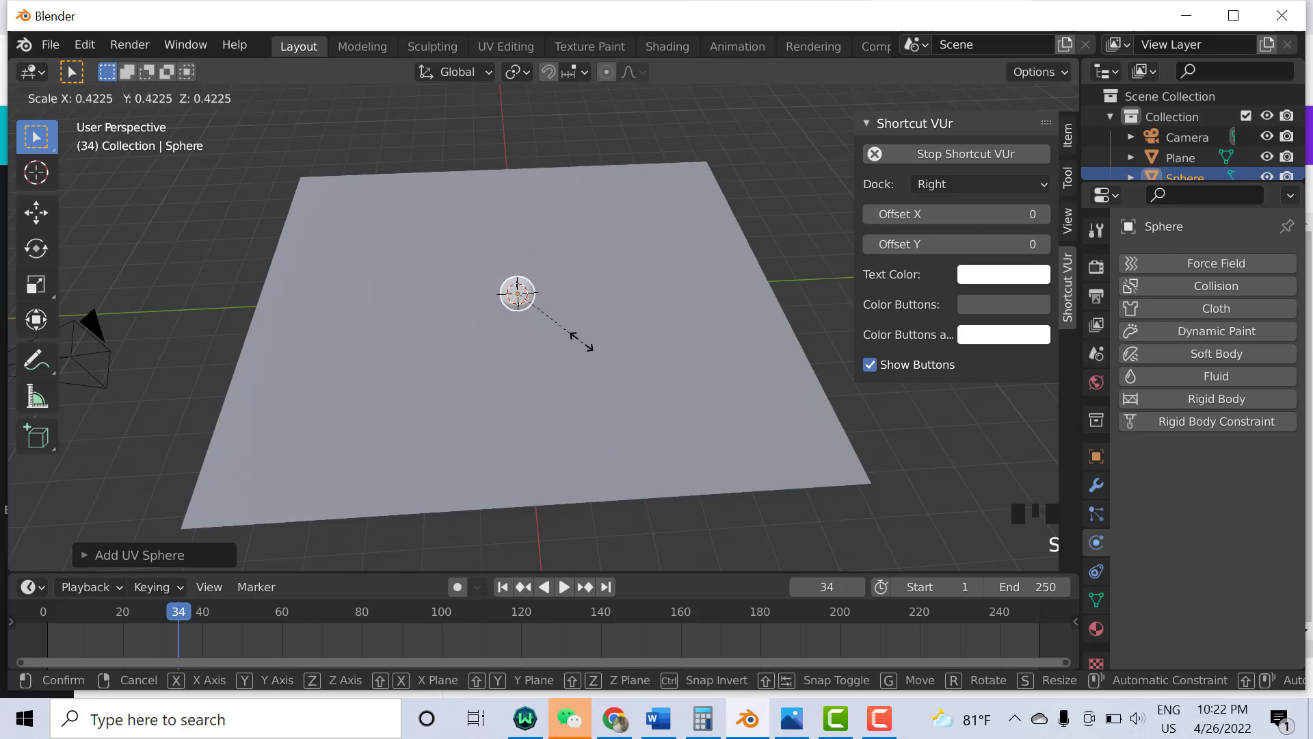
pyautogui.click(582, 340)
pyautogui.press('g')
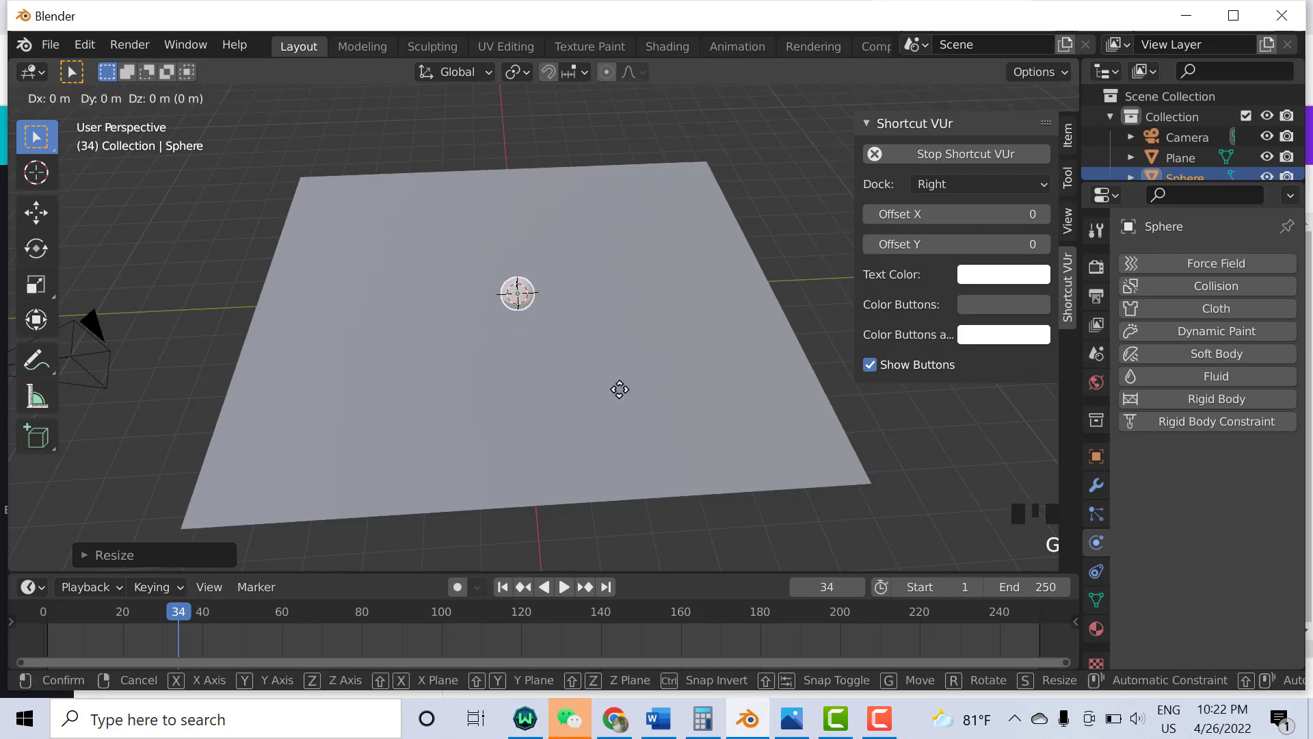
pyautogui.press('z')
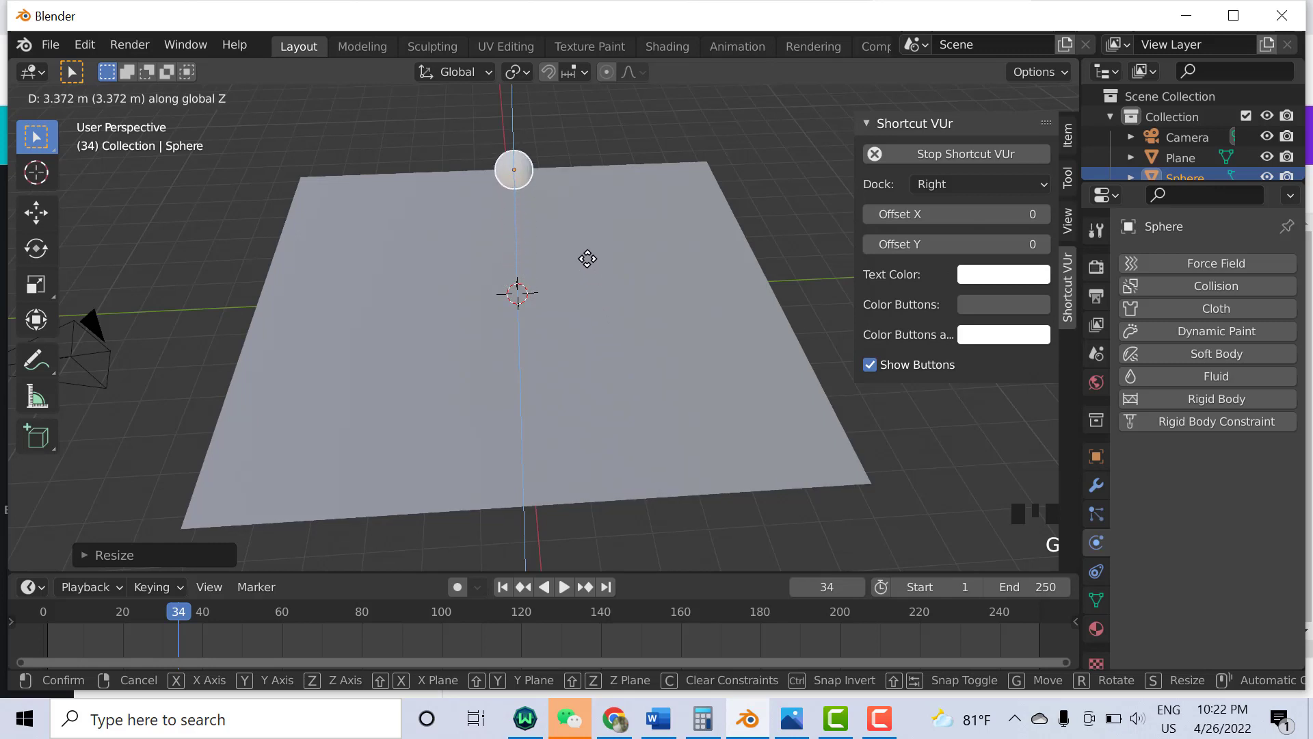
pyautogui.click(579, 231)
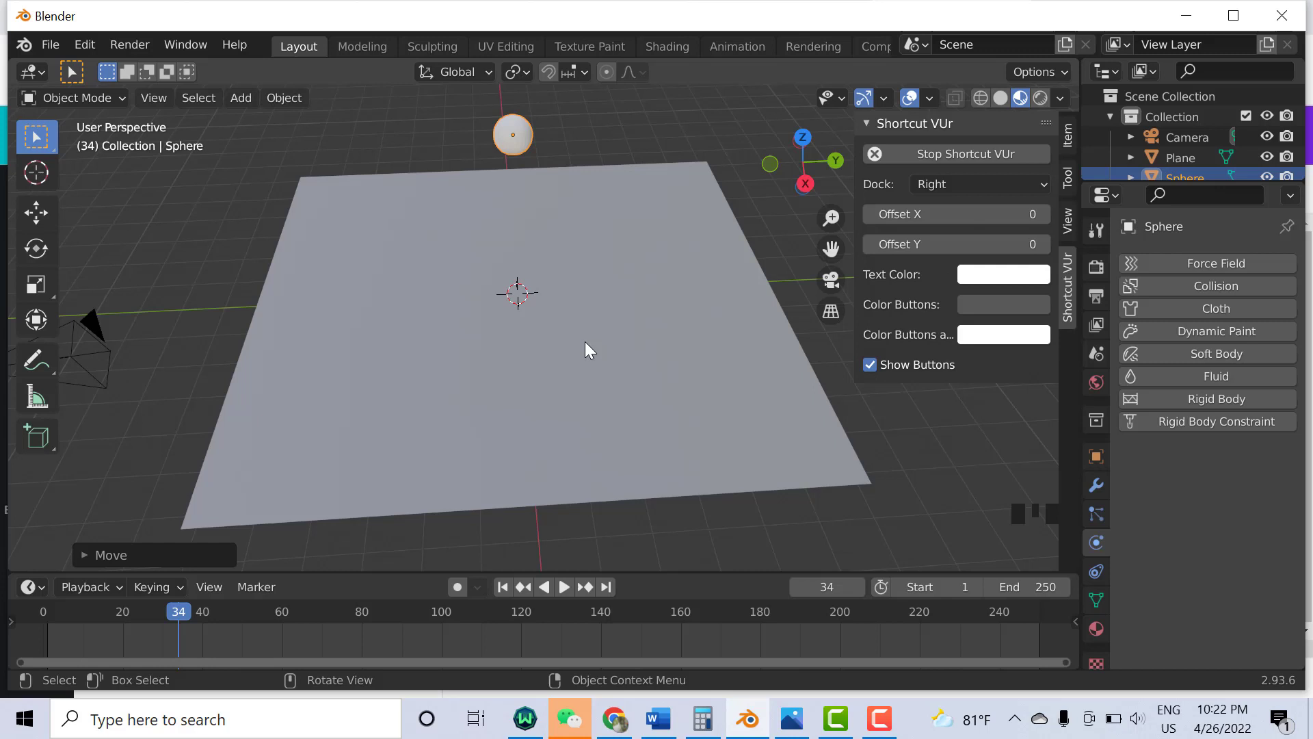
# Add a second UV sphere, scale it to about 0.43, and raise it along Z.
pyautogui.hotkey('shift', 'a')
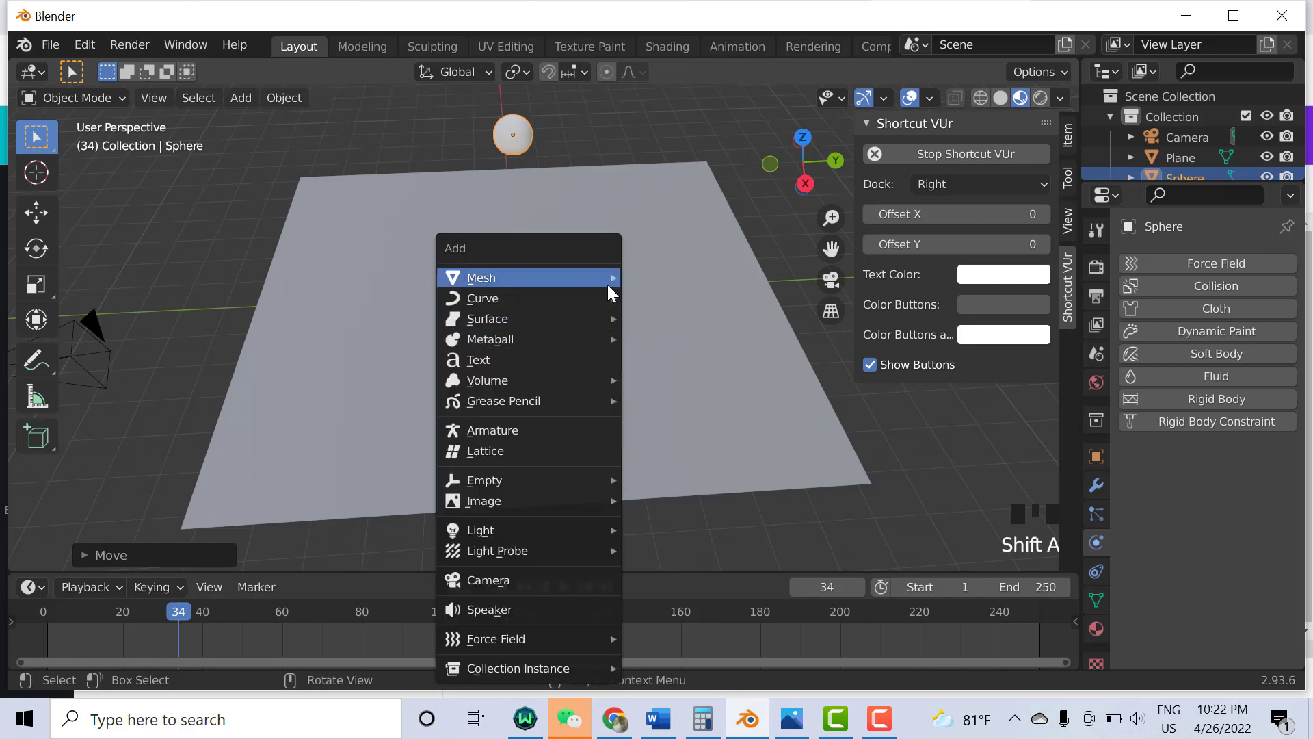
pyautogui.moveTo(608, 282)
pyautogui.click(721, 342)
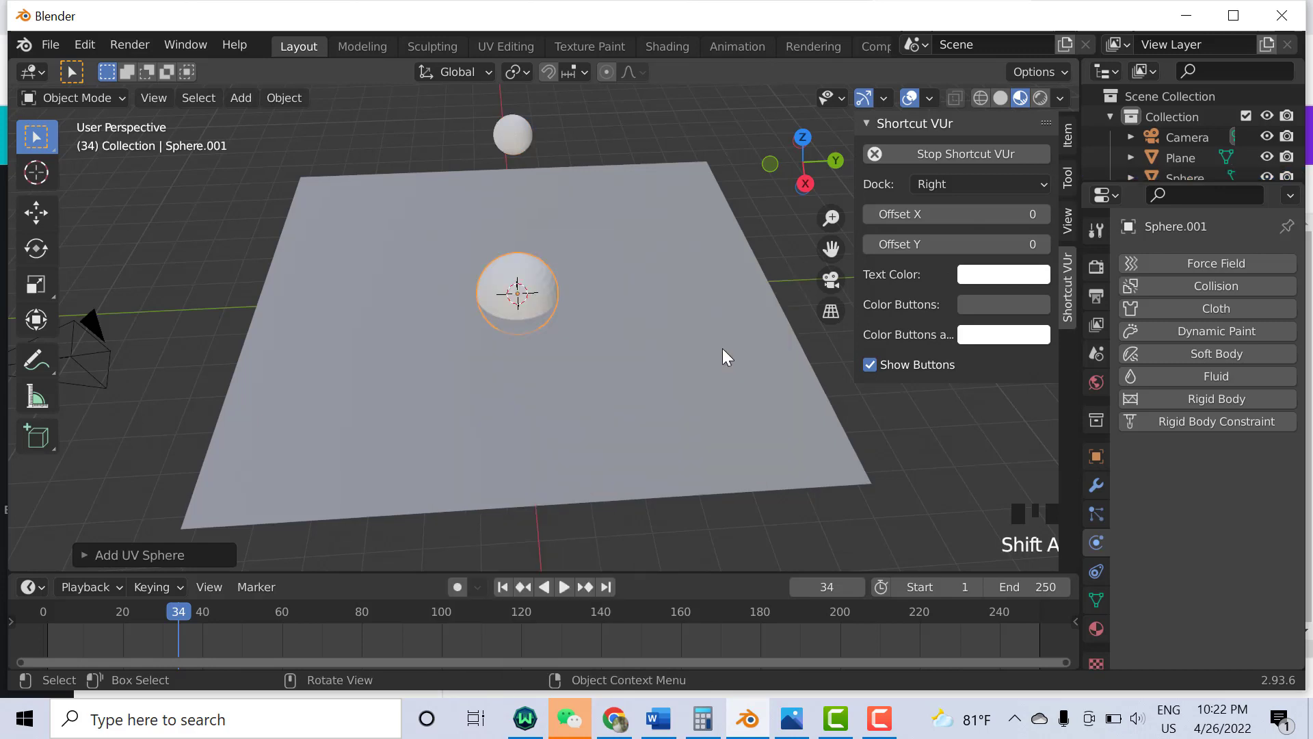
pyautogui.press('s')
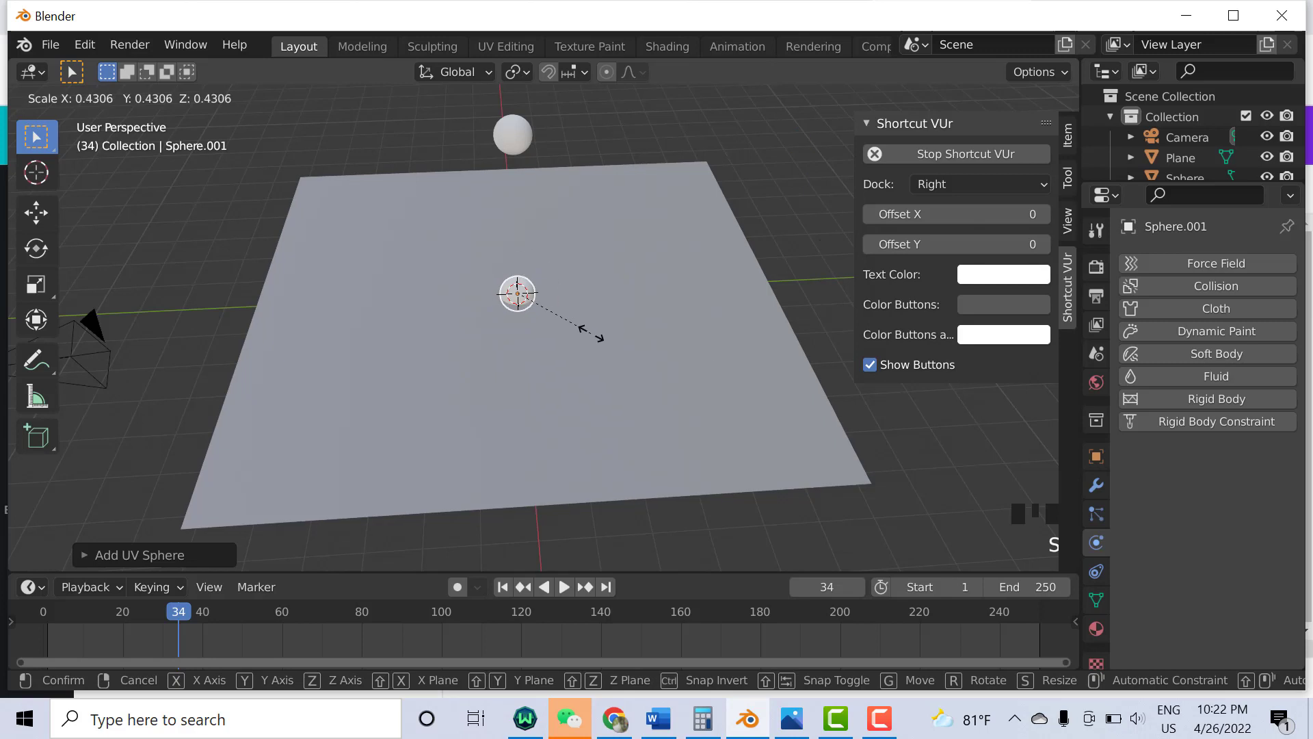
pyautogui.click(601, 334)
pyautogui.press('g')
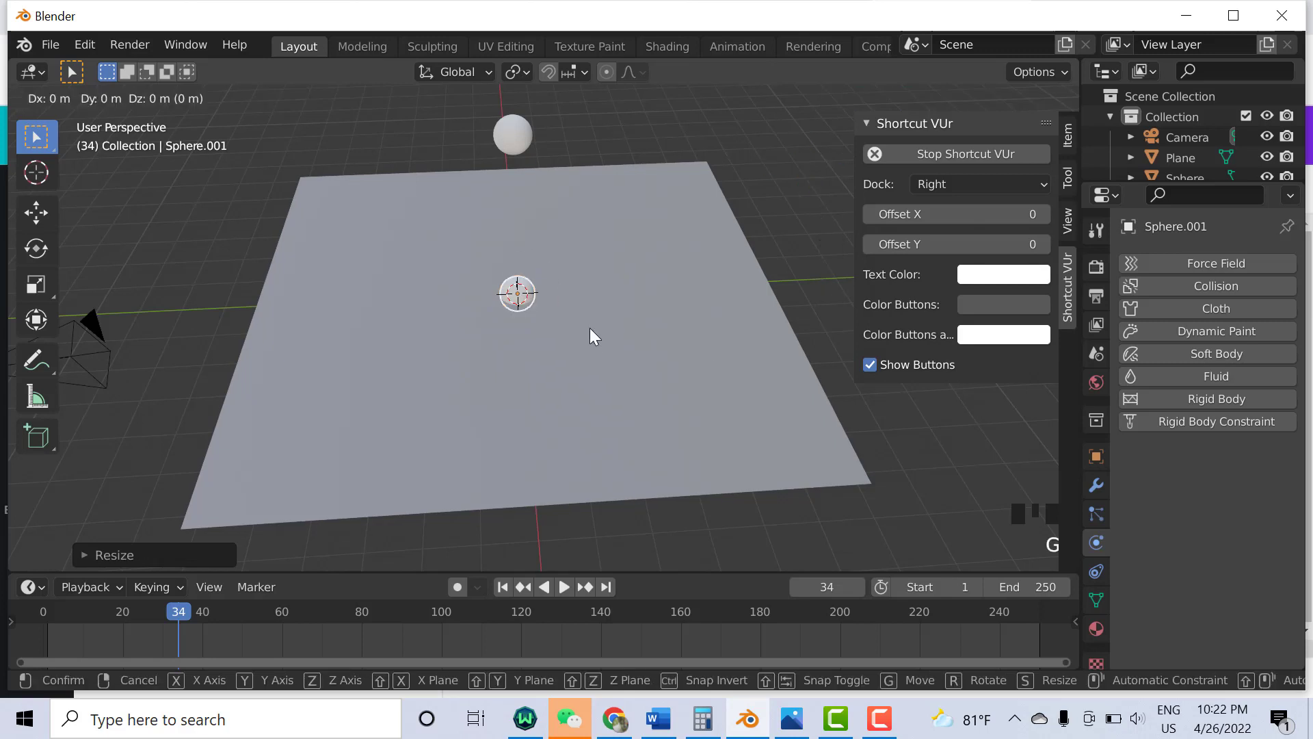
pyautogui.press('z')
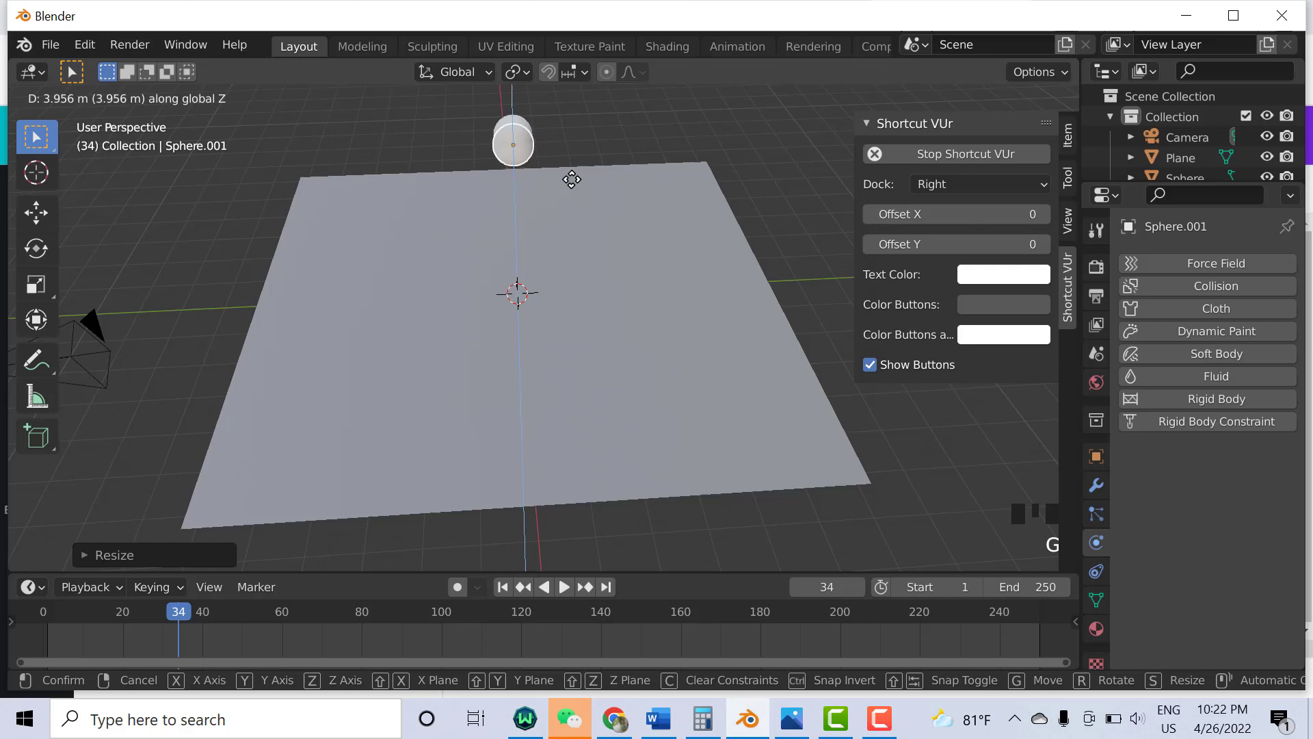
pyautogui.click(573, 181)
# Slide the second sphere along Y so it sits beside the first.
pyautogui.press('g')
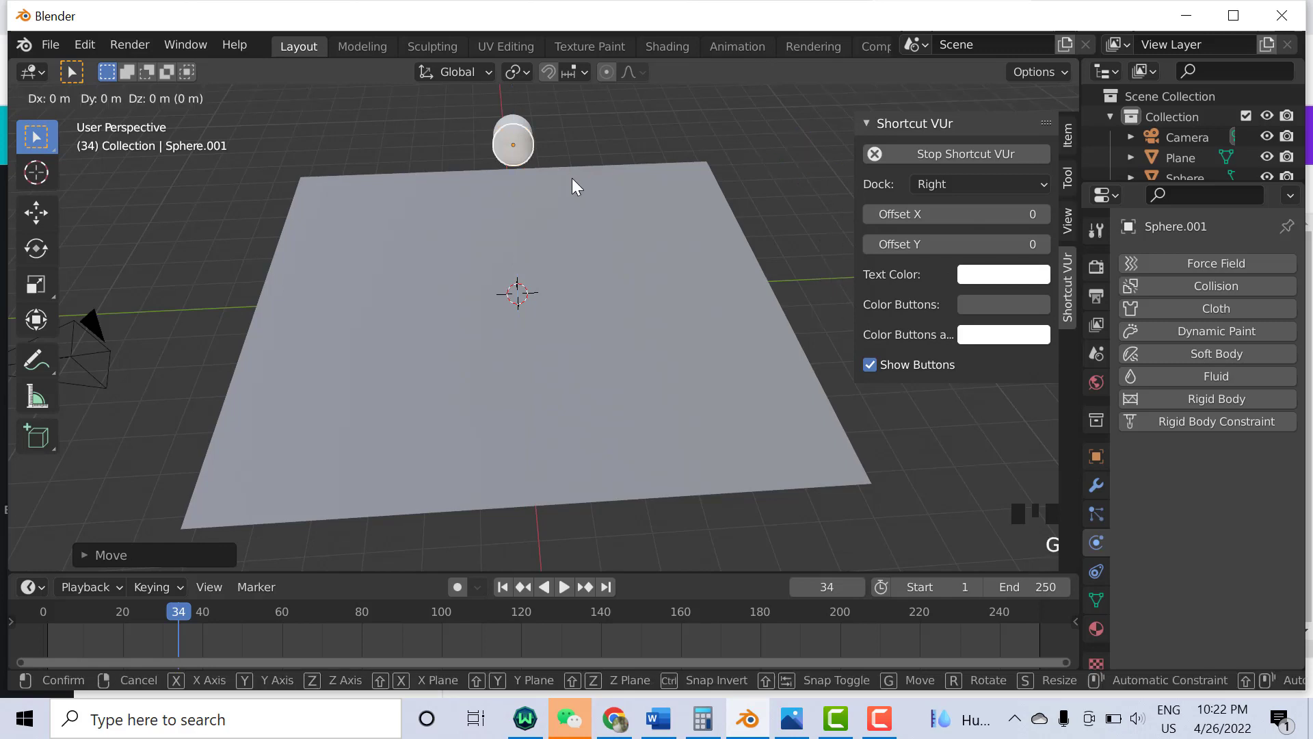
pyautogui.press('x')
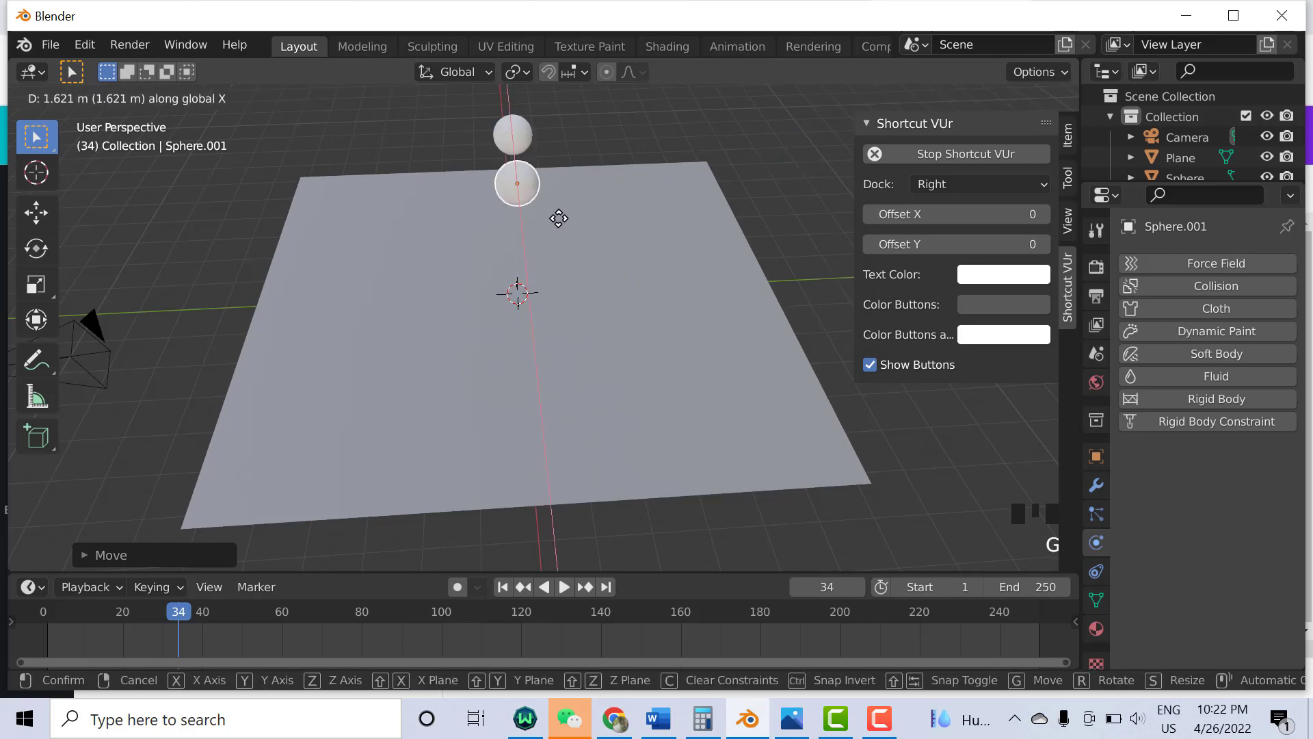
pyautogui.press('y')
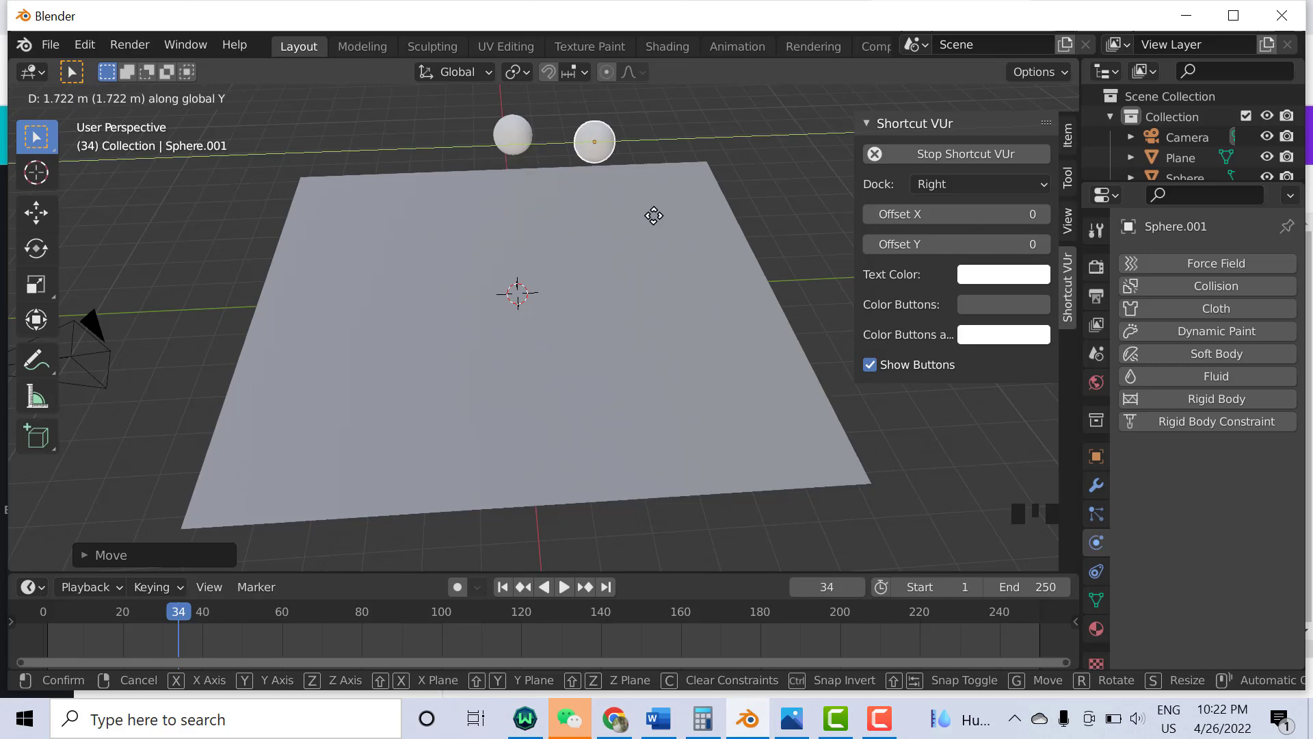
pyautogui.click(653, 224)
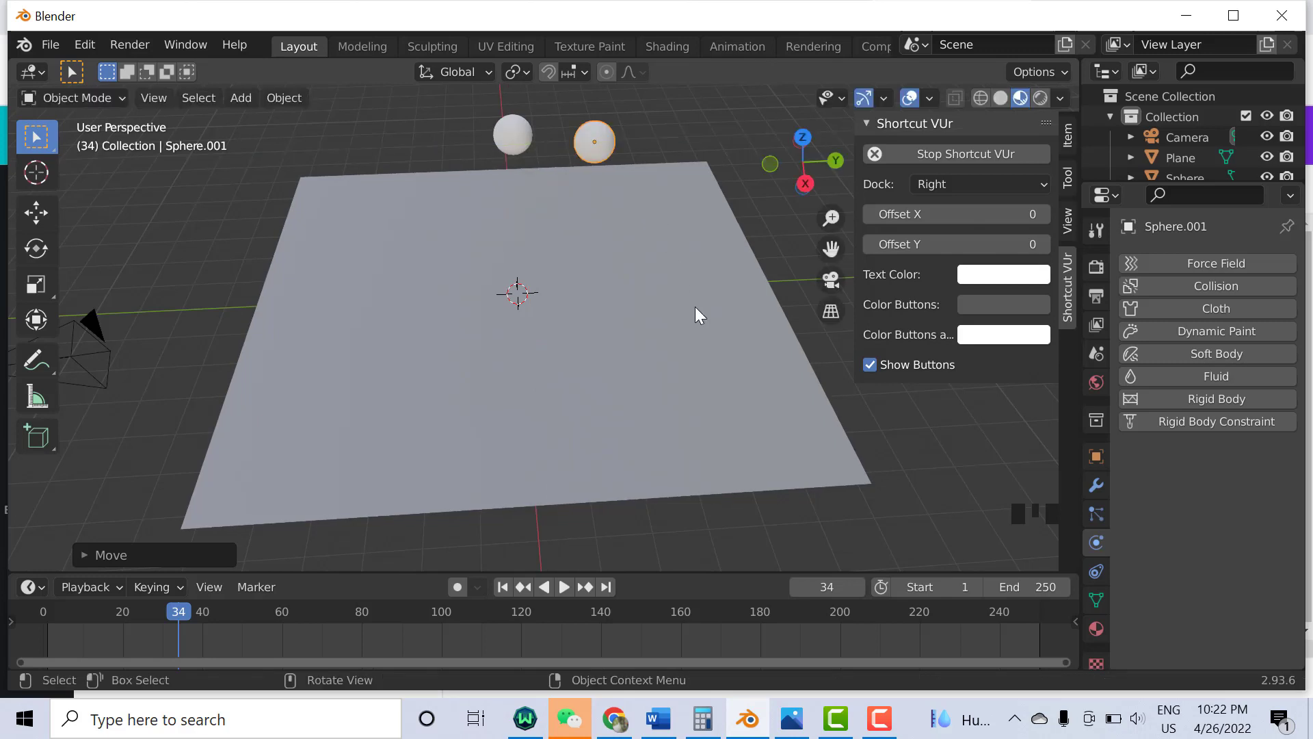
# Give the first sphere a new green material named 'Ball1'.
pyautogui.click(516, 142)
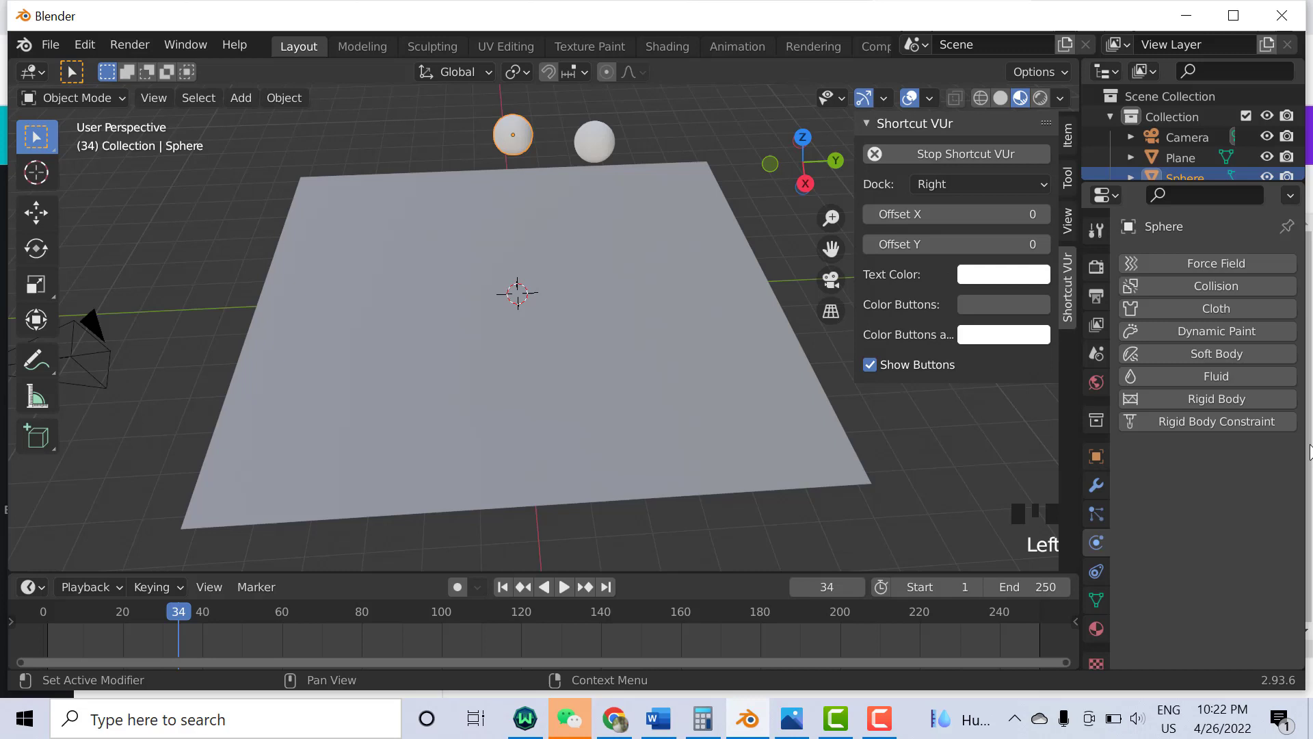
pyautogui.click(1096, 628)
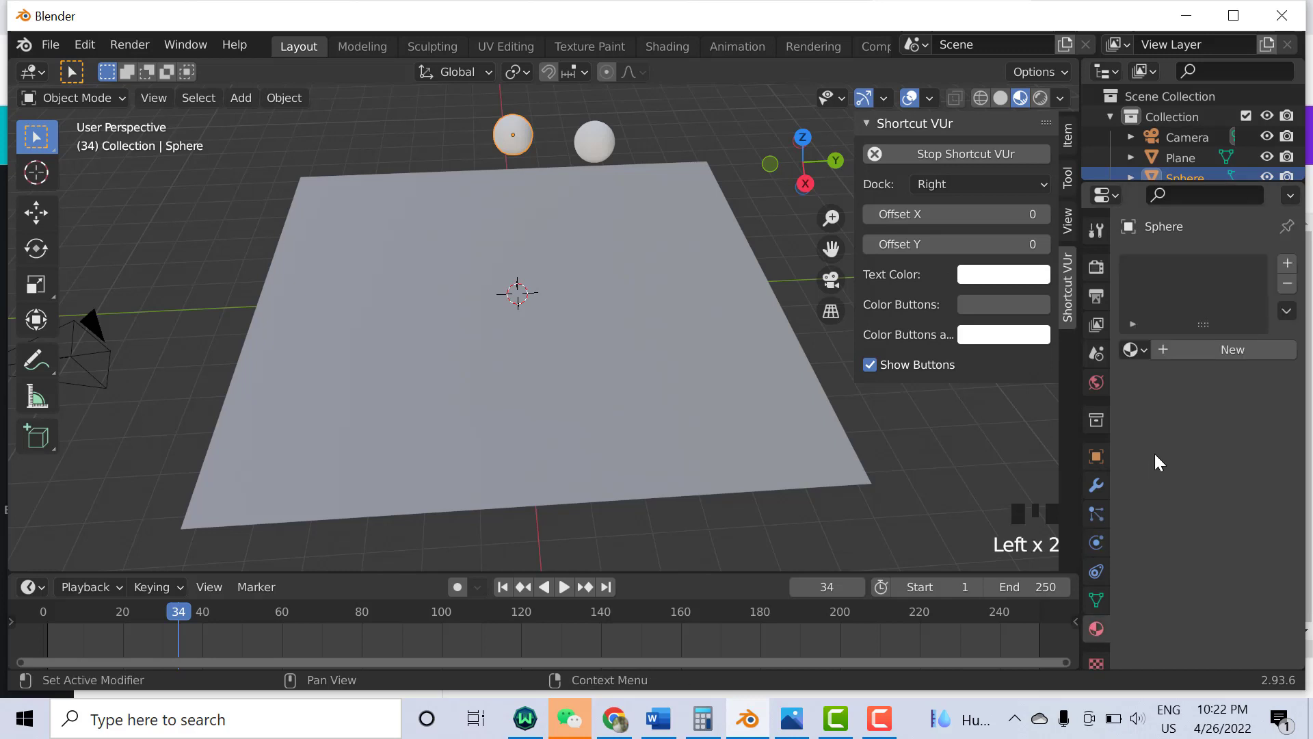
pyautogui.click(1196, 350)
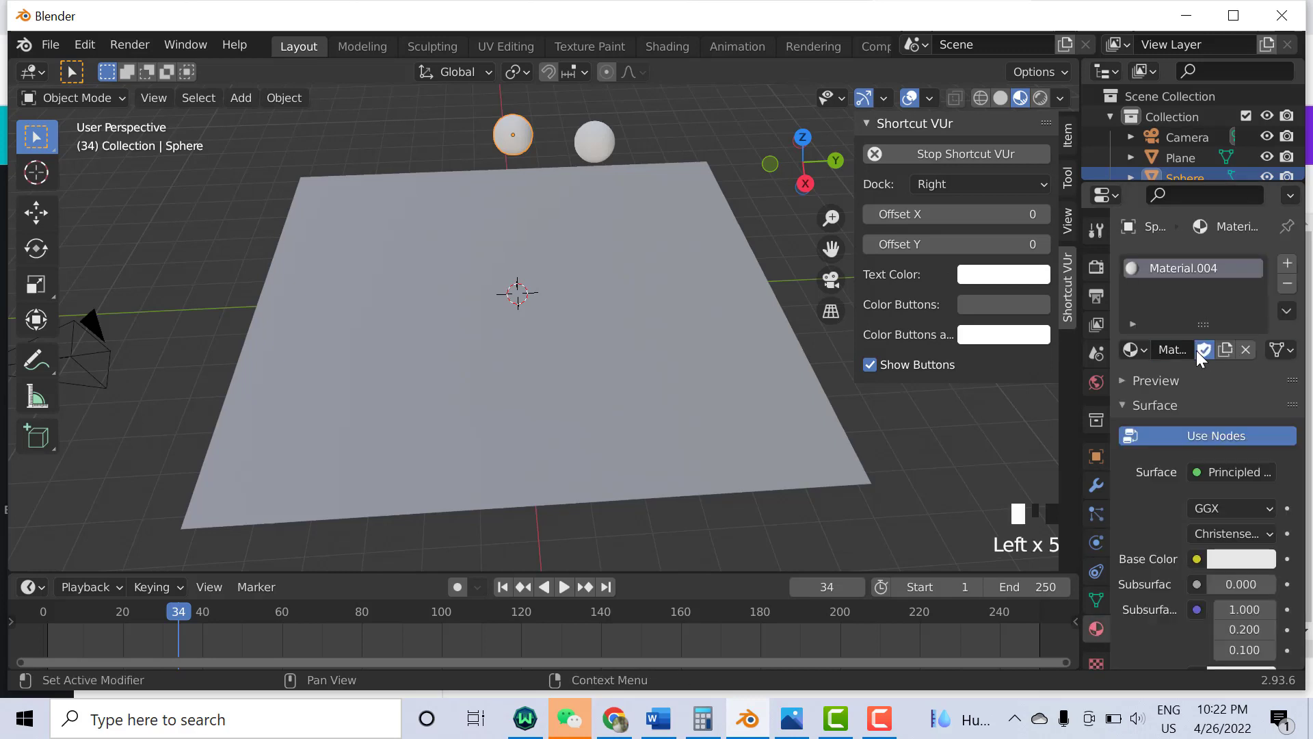
pyautogui.doubleClick(1190, 268)
pyautogui.write('Ball1')
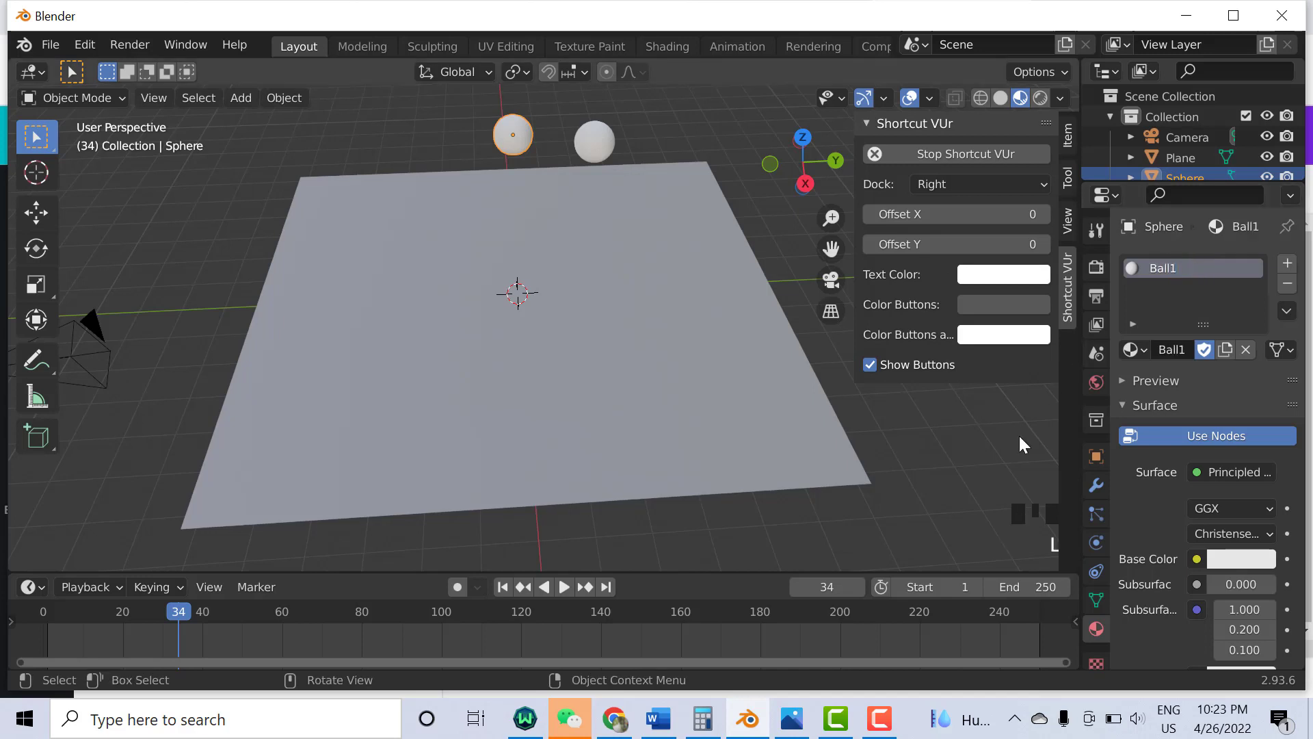
pyautogui.click(1223, 558)
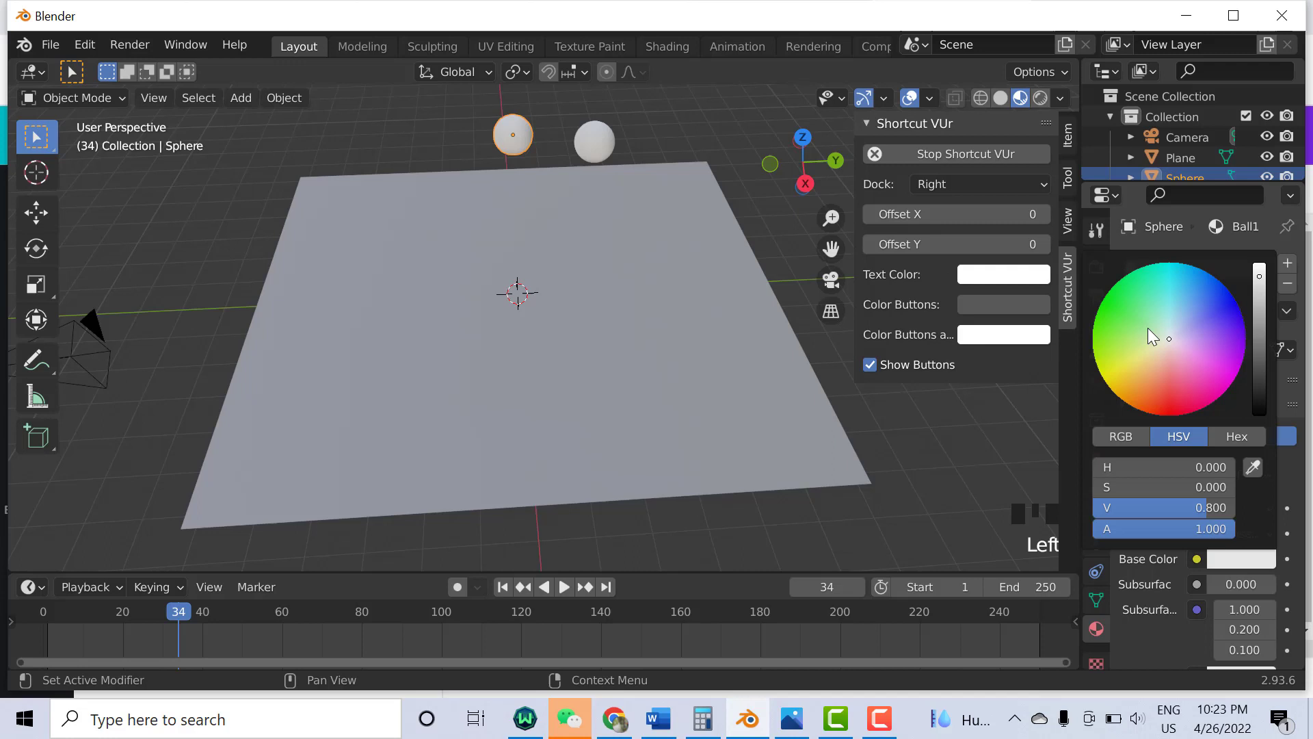
pyautogui.moveTo(1169, 339); pyautogui.dragTo(1098, 308)
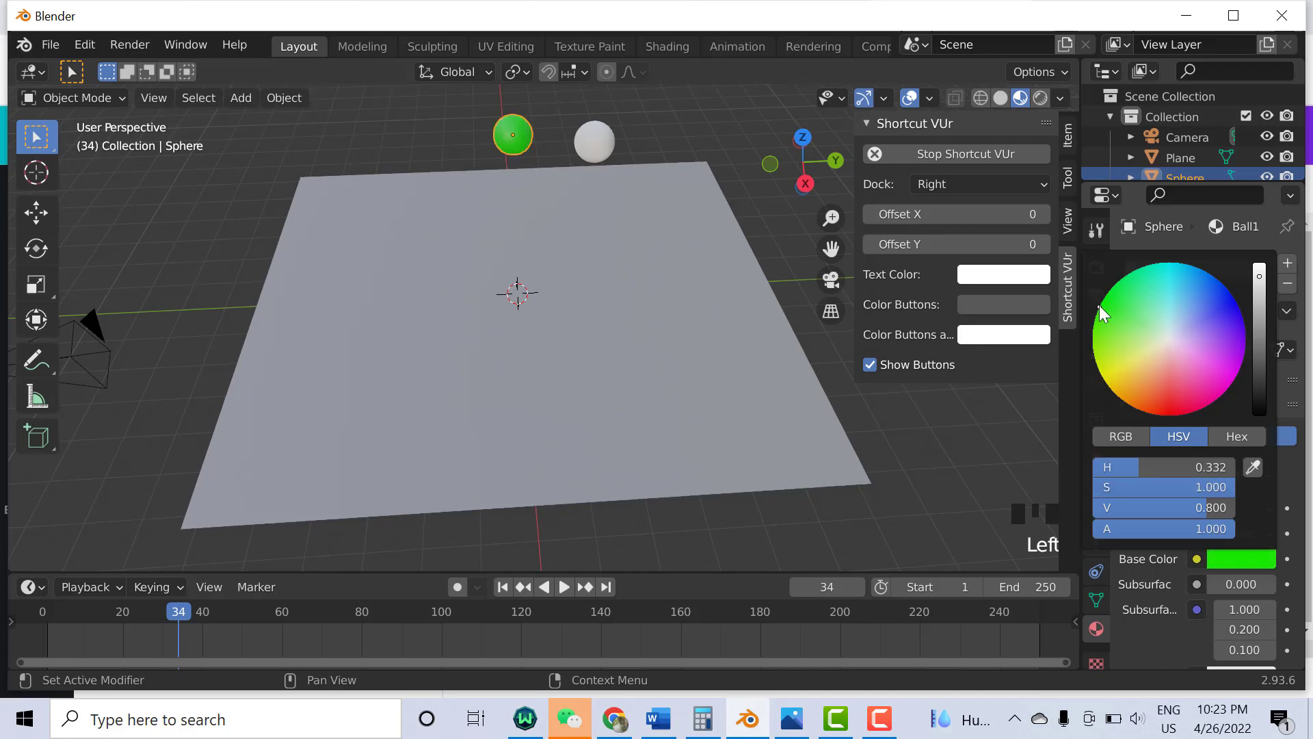
# Give the second sphere a new red material named 'Ball2'.
pyautogui.click(601, 134)
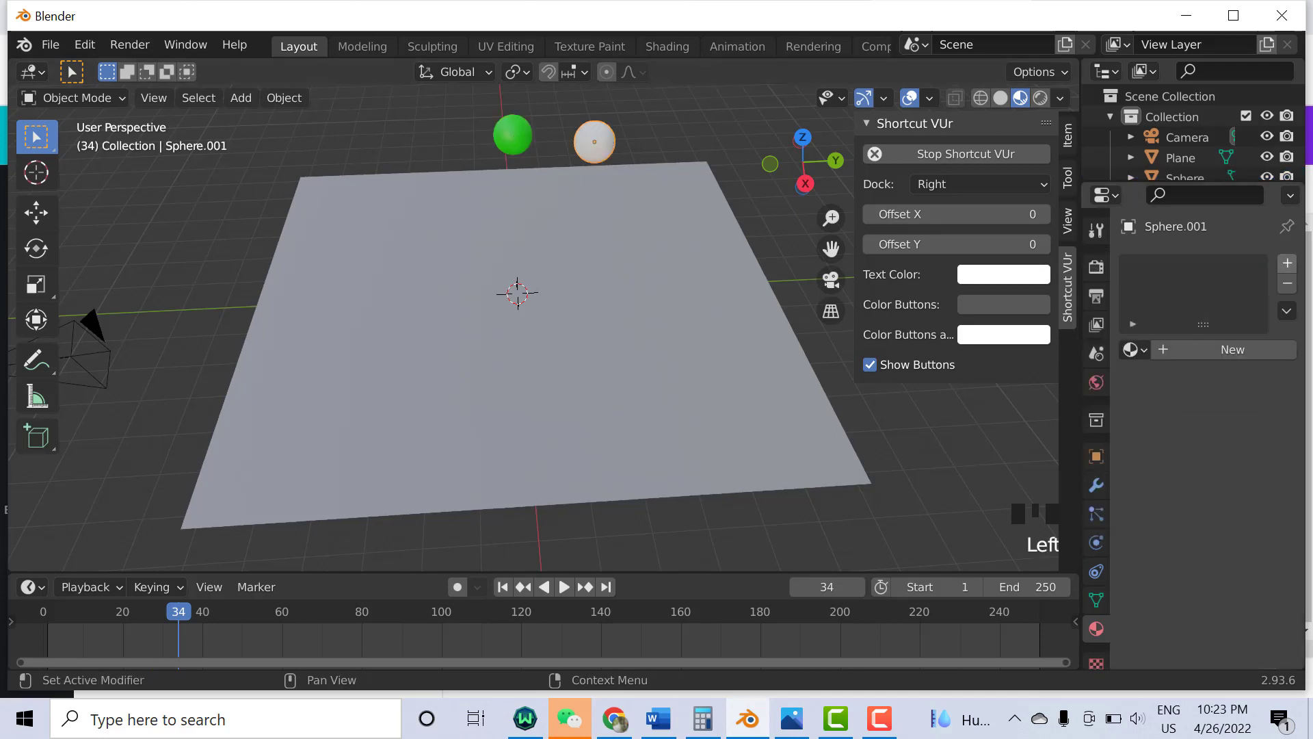
pyautogui.click(1187, 353)
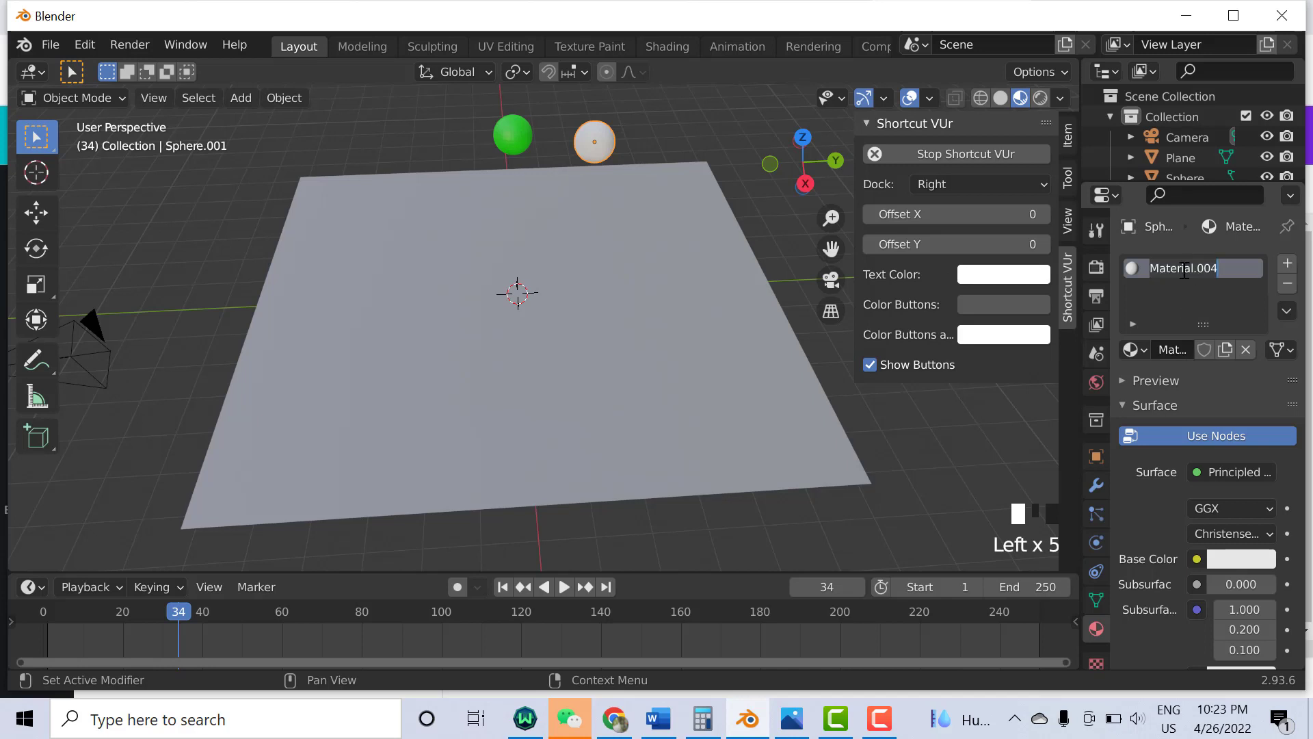
pyautogui.write('Ball2')
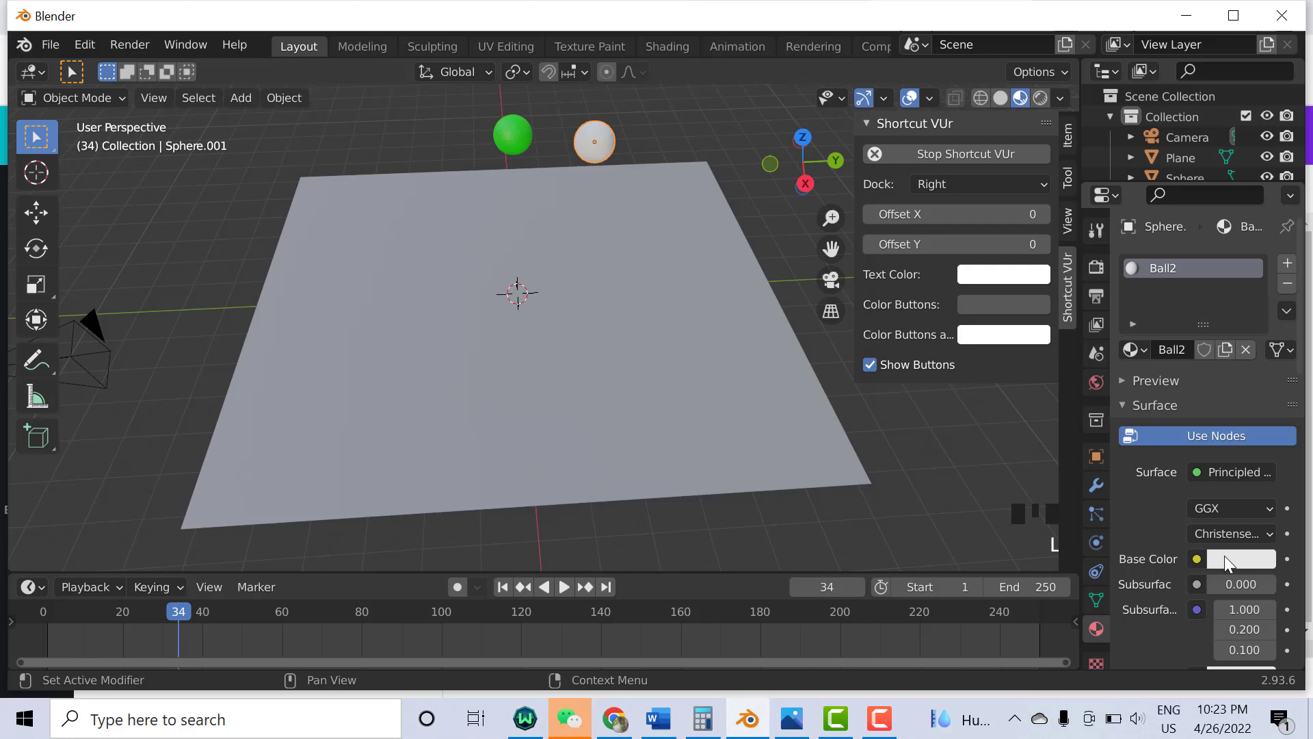
pyautogui.click(1224, 557)
pyautogui.moveTo(1168, 338); pyautogui.dragTo(1187, 414)
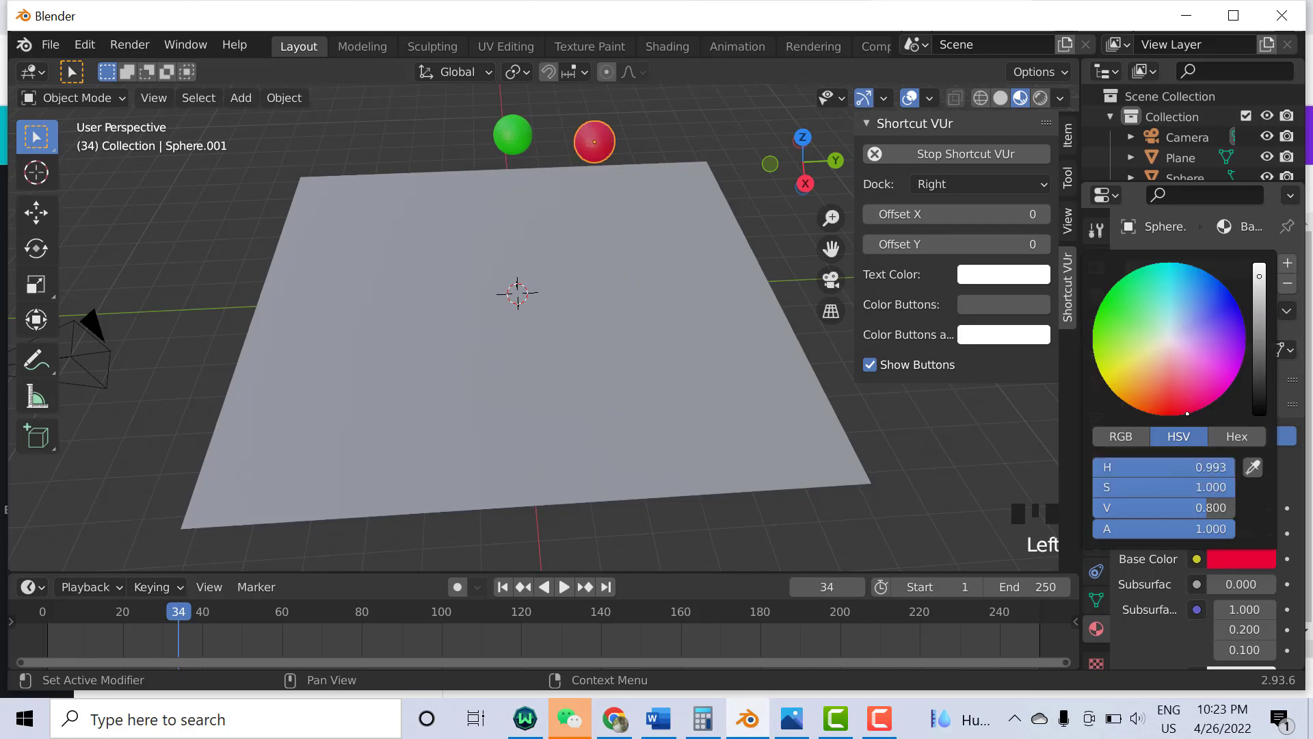
pyautogui.click(884, 425)
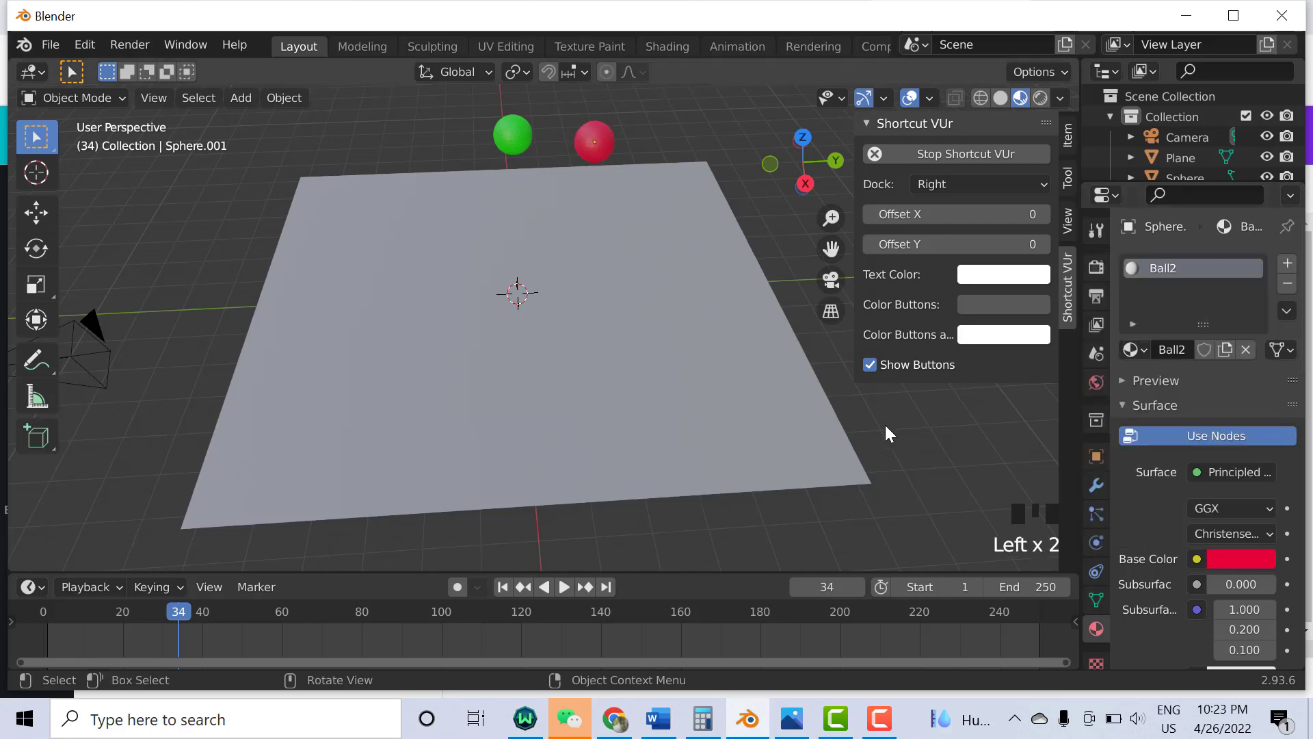
# Enable active rigid body on the green sphere (mass 1 kg, friction 0.500) with bounciness 0.788.
pyautogui.click(517, 146)
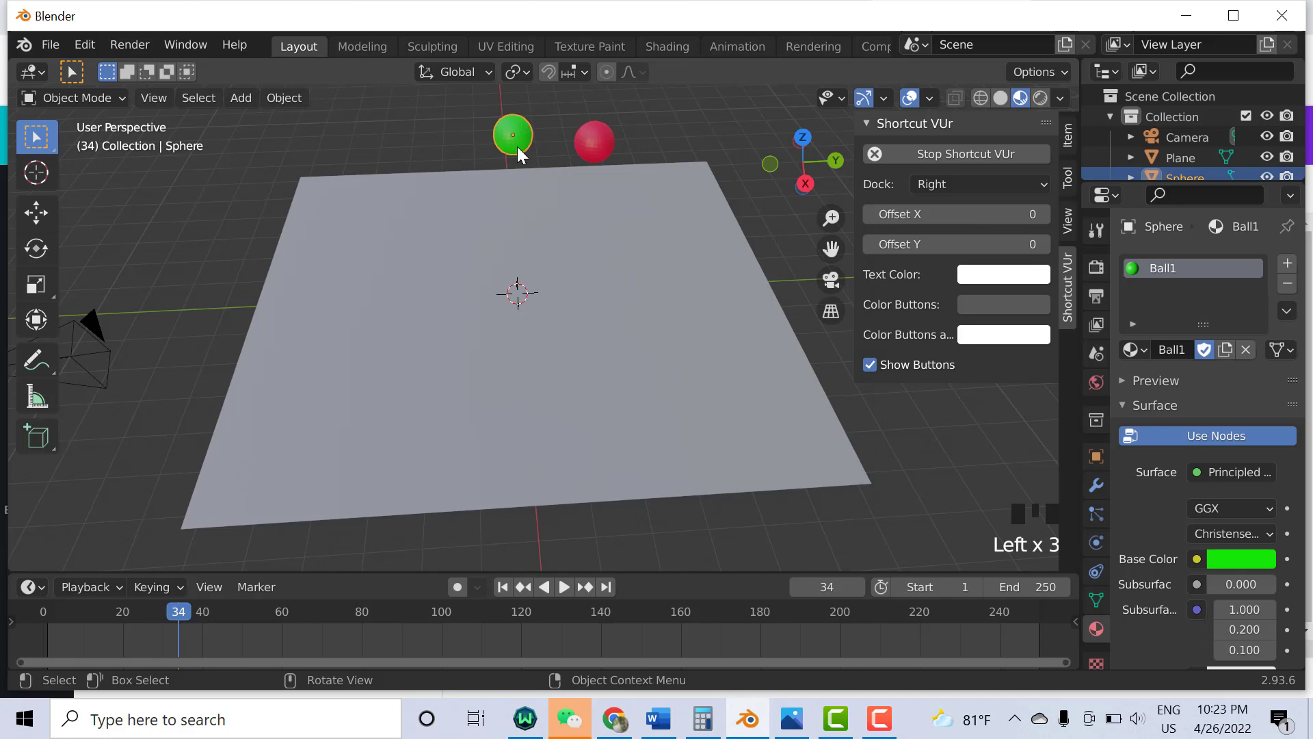
pyautogui.click(1099, 545)
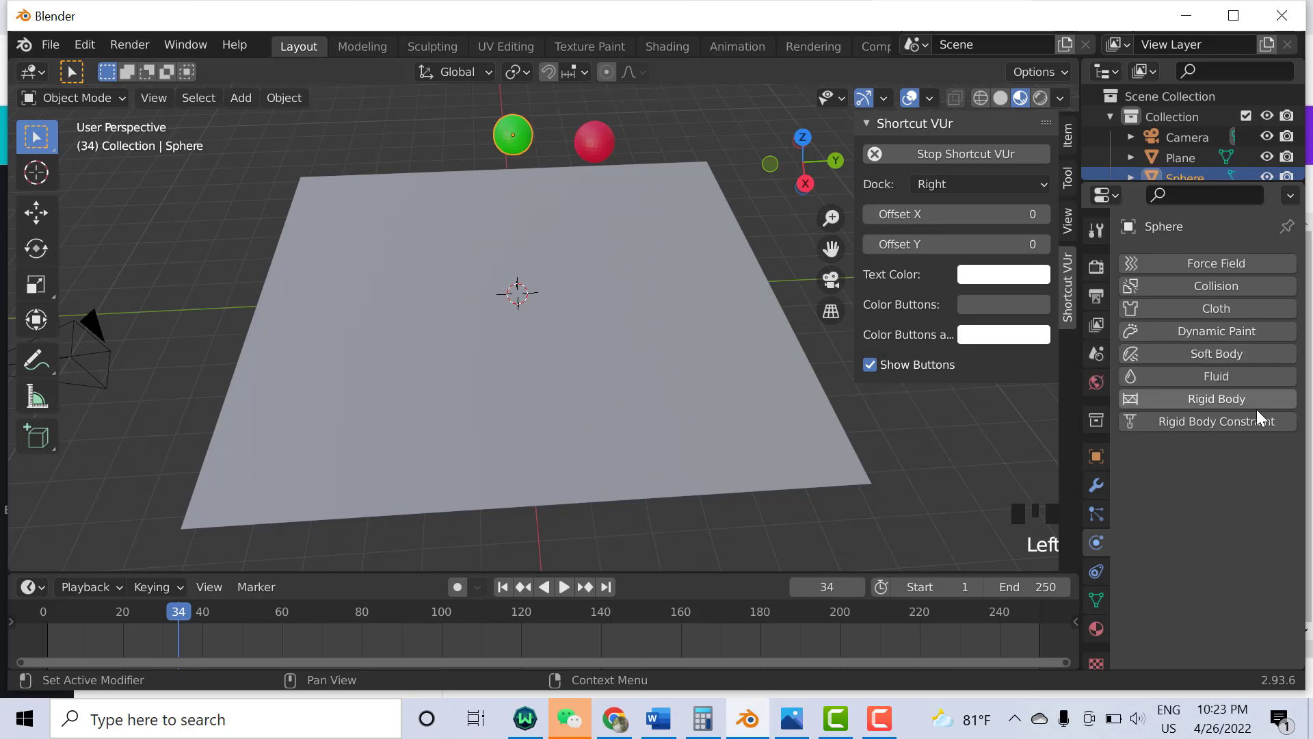
pyautogui.click(1217, 397)
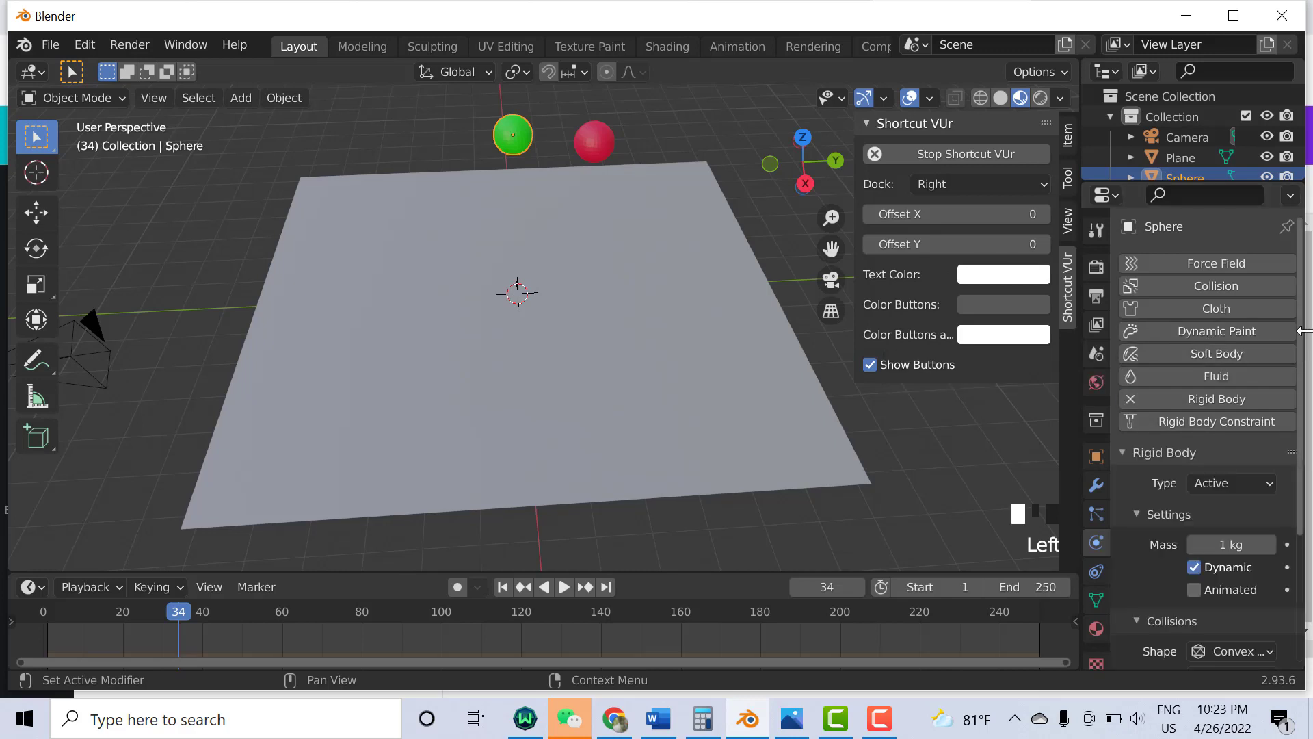
pyautogui.moveTo(1303, 337); pyautogui.dragTo(1299, 369)
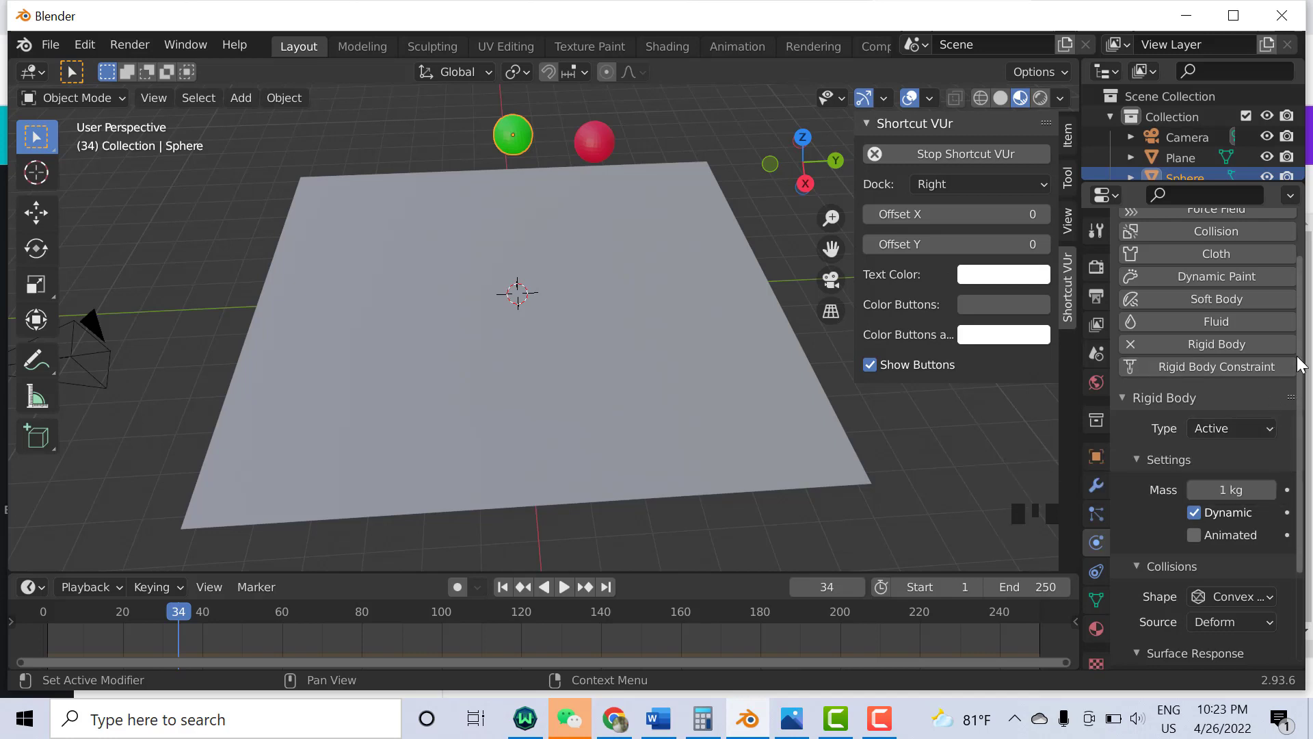
pyautogui.moveTo(1303, 362); pyautogui.dragTo(1306, 410)
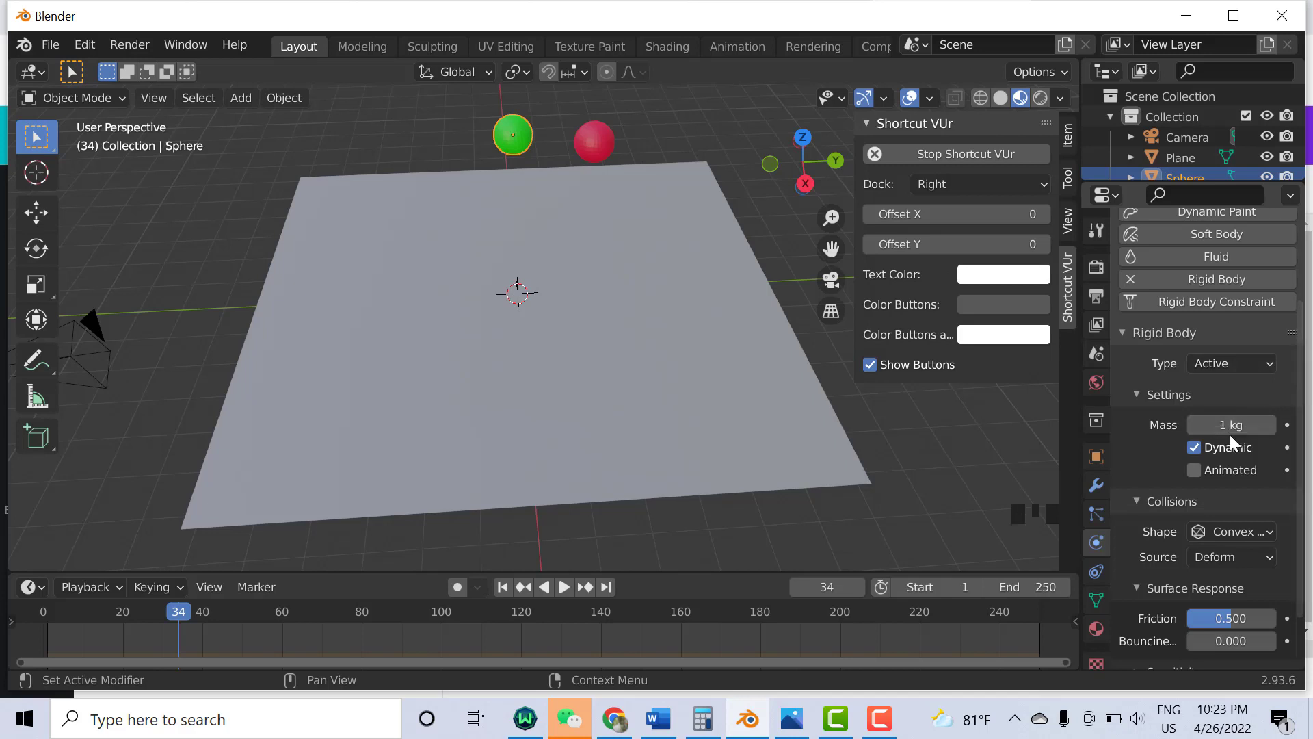
pyautogui.moveTo(1302, 425); pyautogui.dragTo(1304, 479)
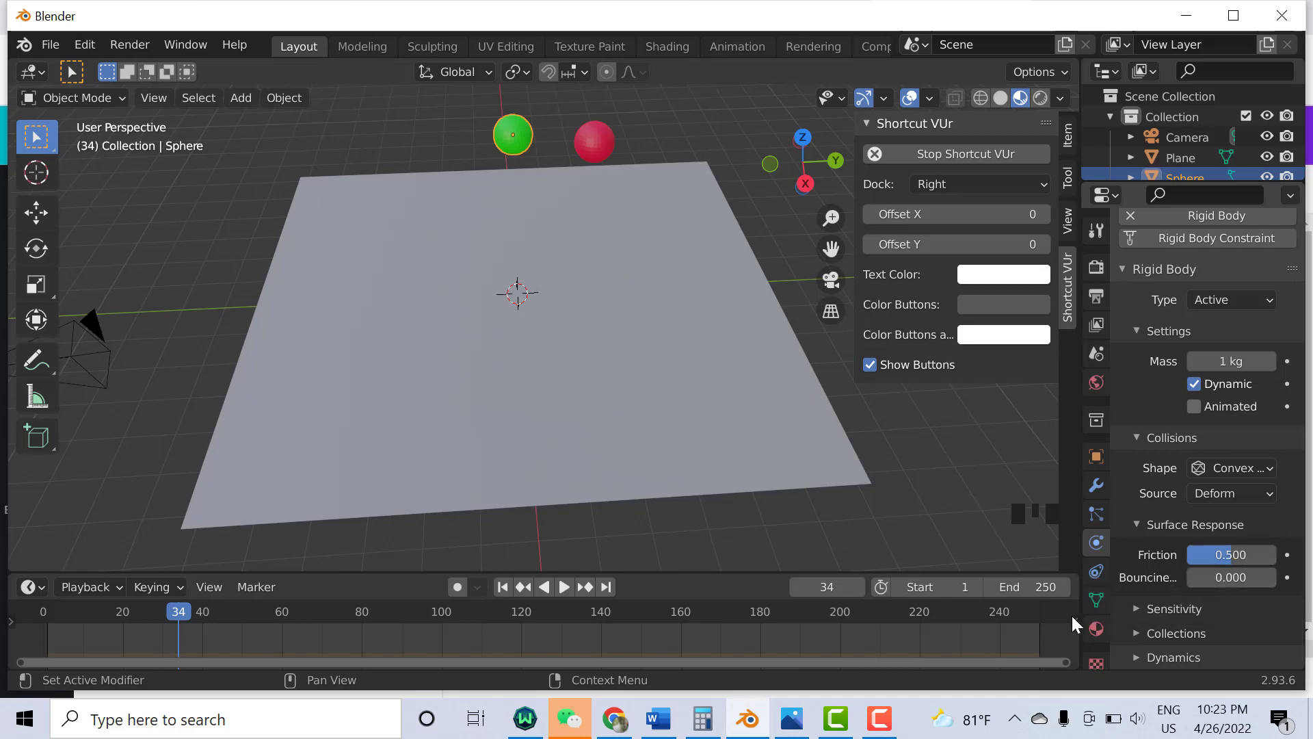
pyautogui.moveTo(1192, 580); pyautogui.dragTo(1262, 579)
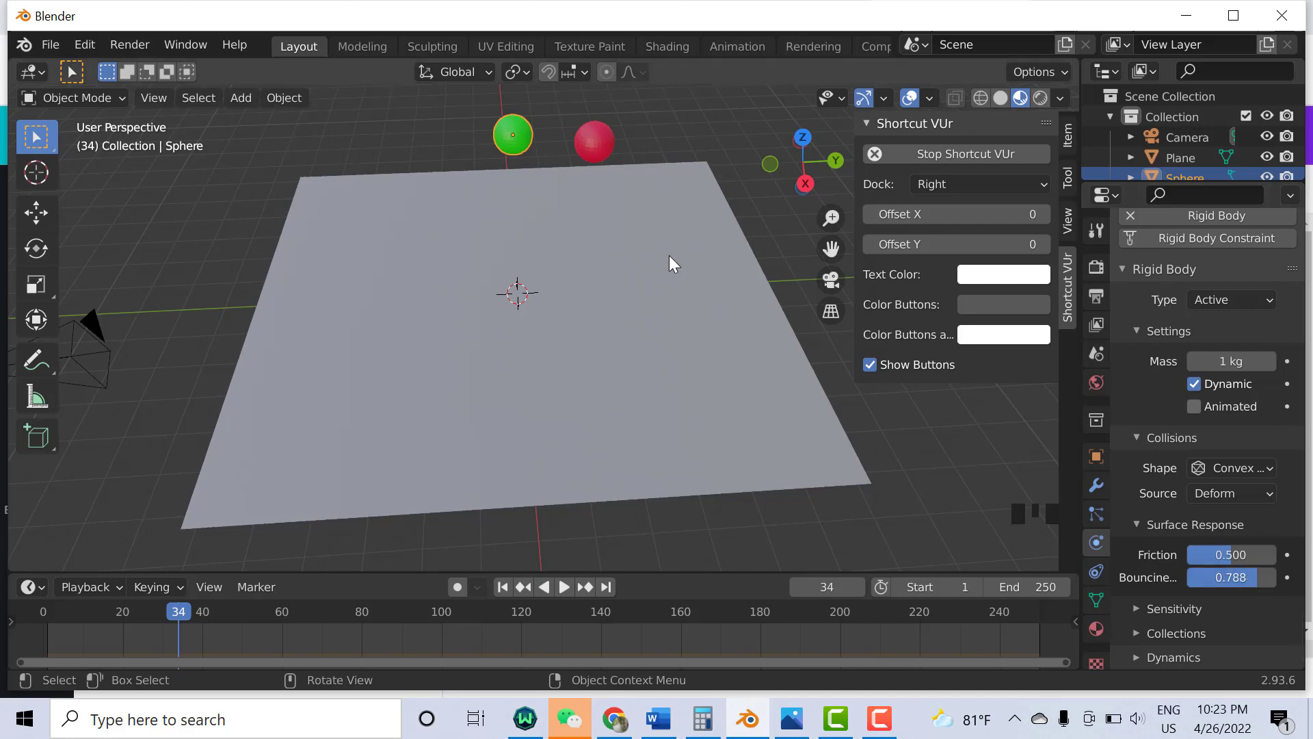
# Enable active rigid body on the red sphere with bounciness 0.924, then deselect everything.
pyautogui.click(592, 147)
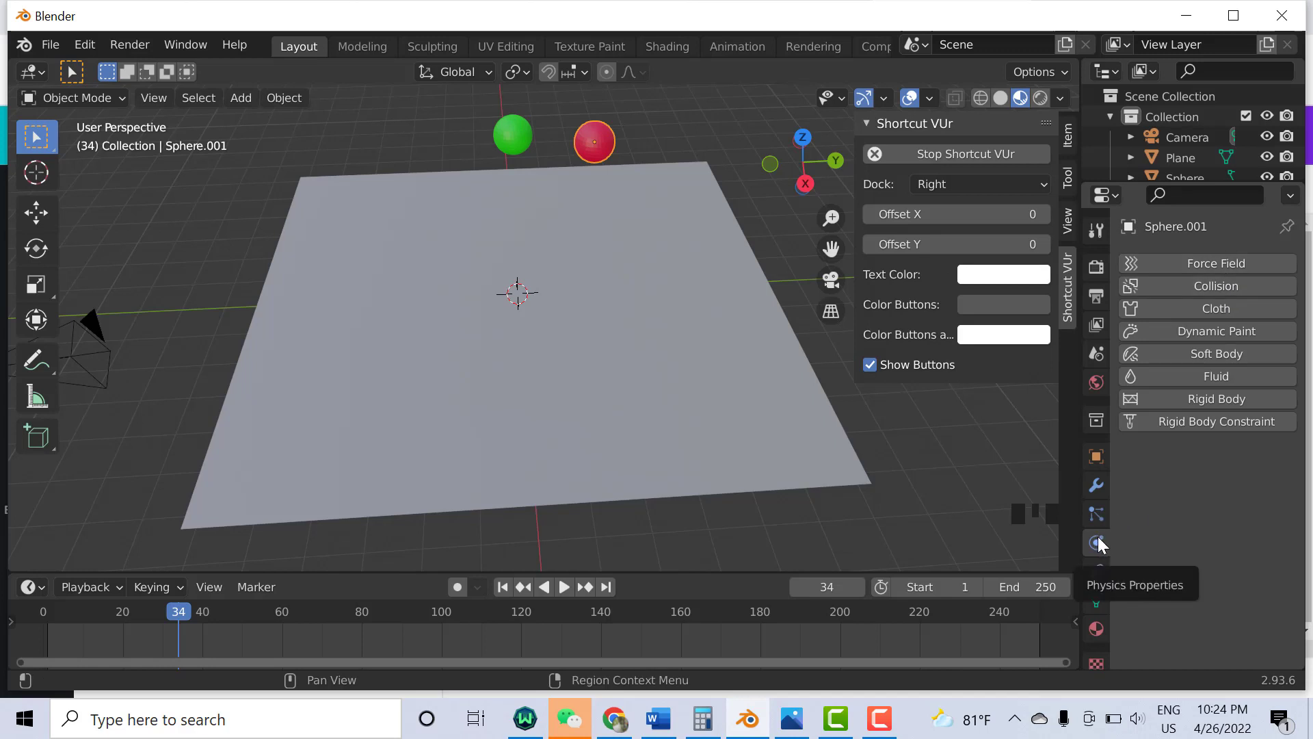
pyautogui.click(1236, 411)
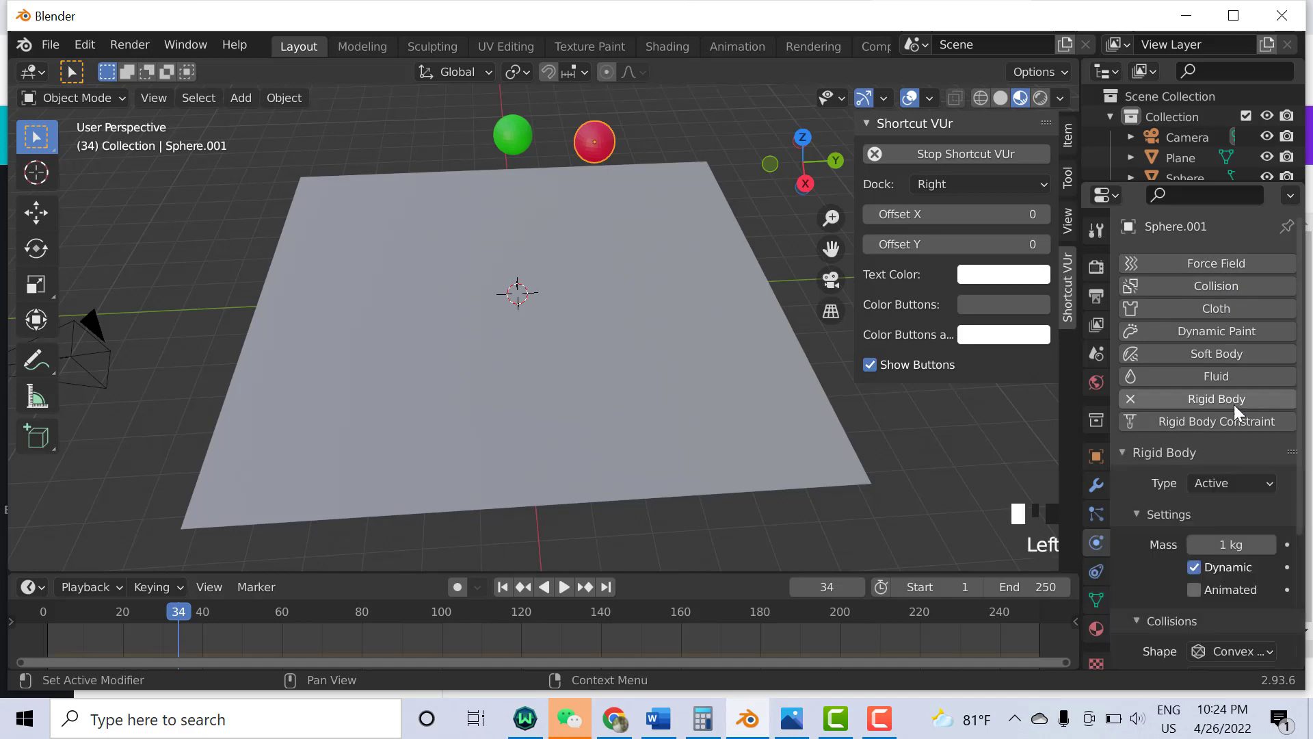
pyautogui.click(1302, 458)
pyautogui.moveTo(1302, 458); pyautogui.dragTo(1289, 566)
pyautogui.click(1195, 593)
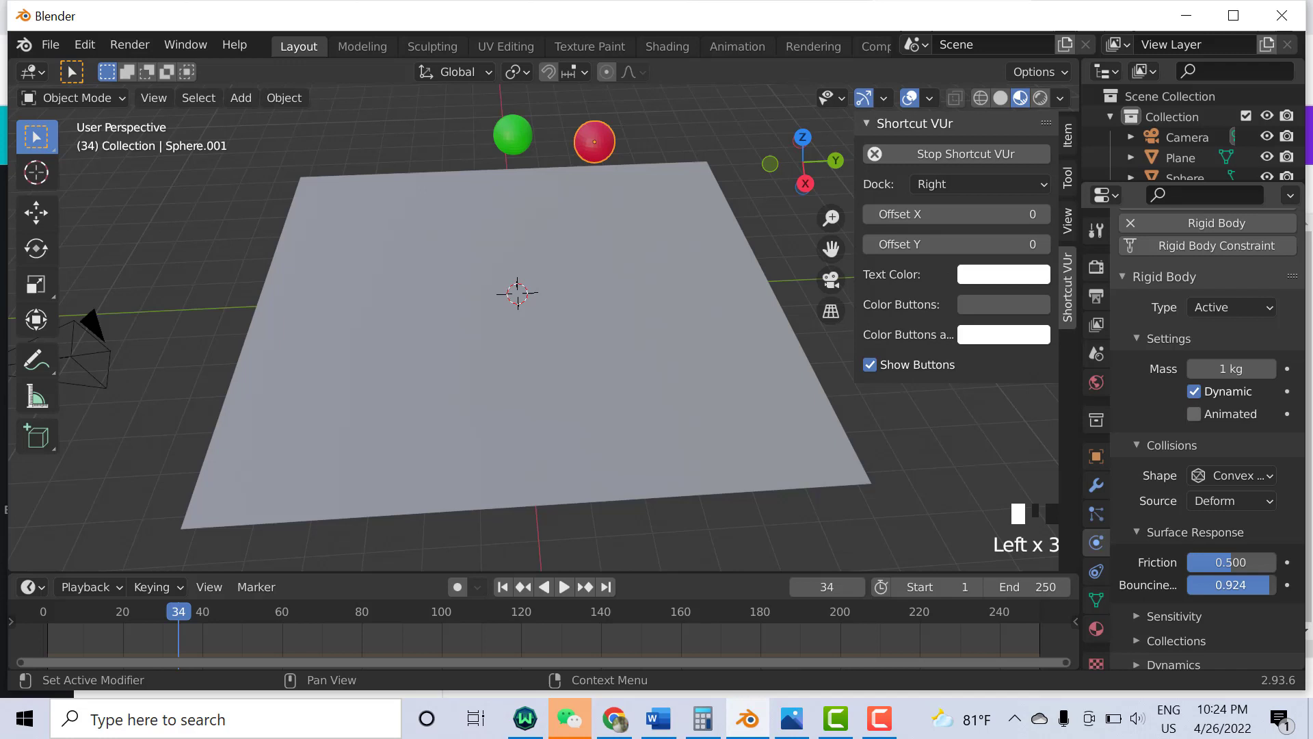
pyautogui.click(518, 136)
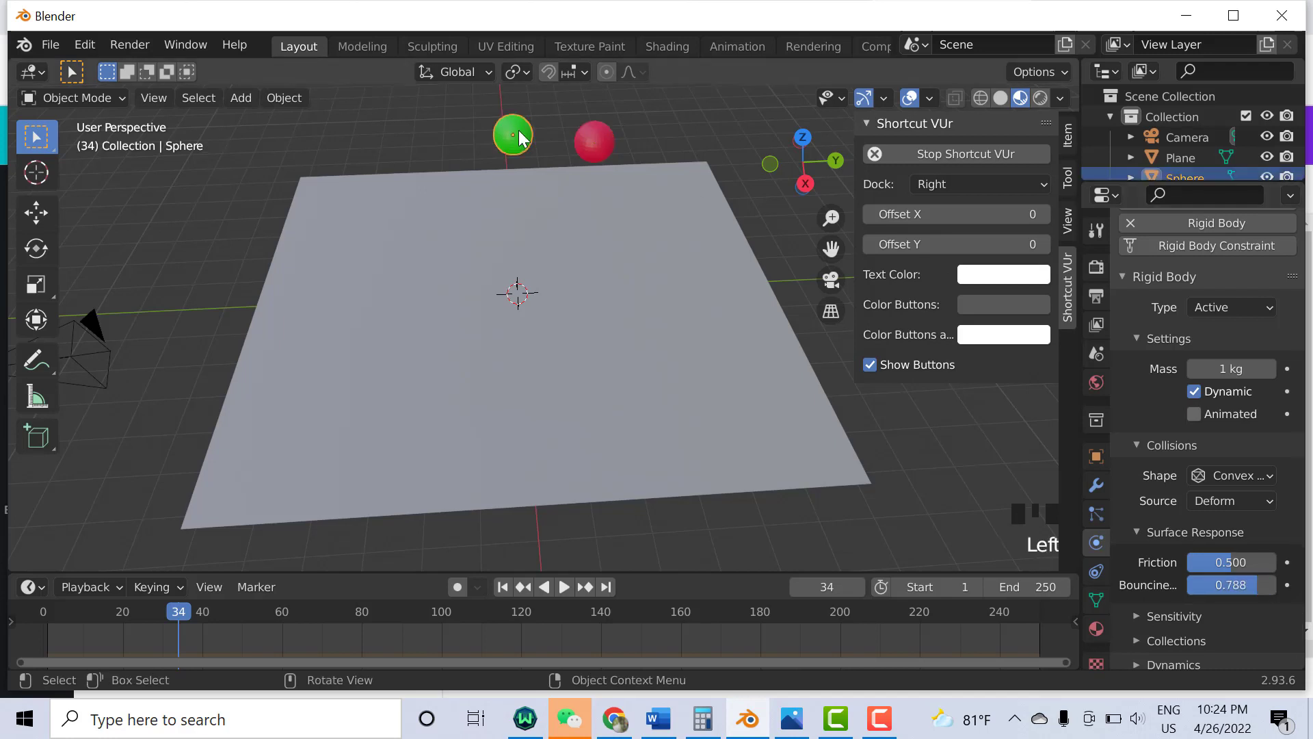
pyautogui.click(757, 217)
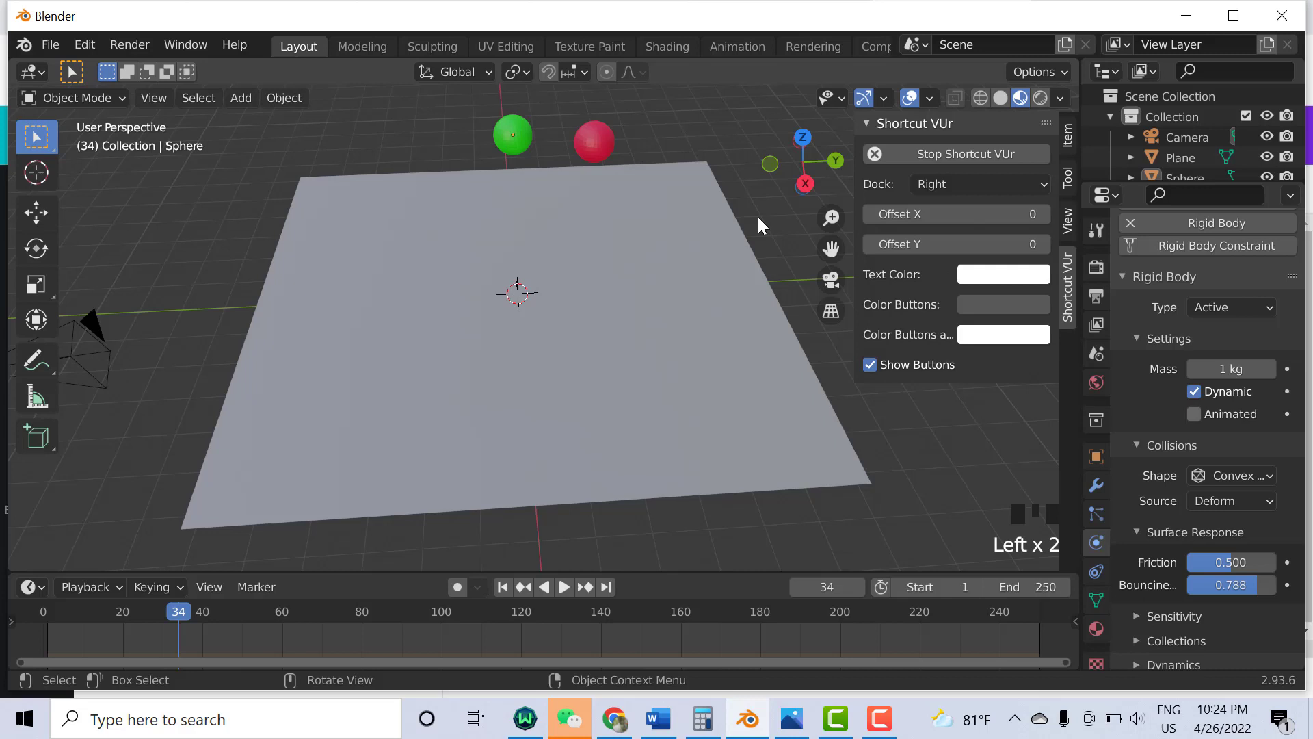
# Play the simulation until the spheres rest on the plane at frame 106.
pyautogui.click(562, 586)
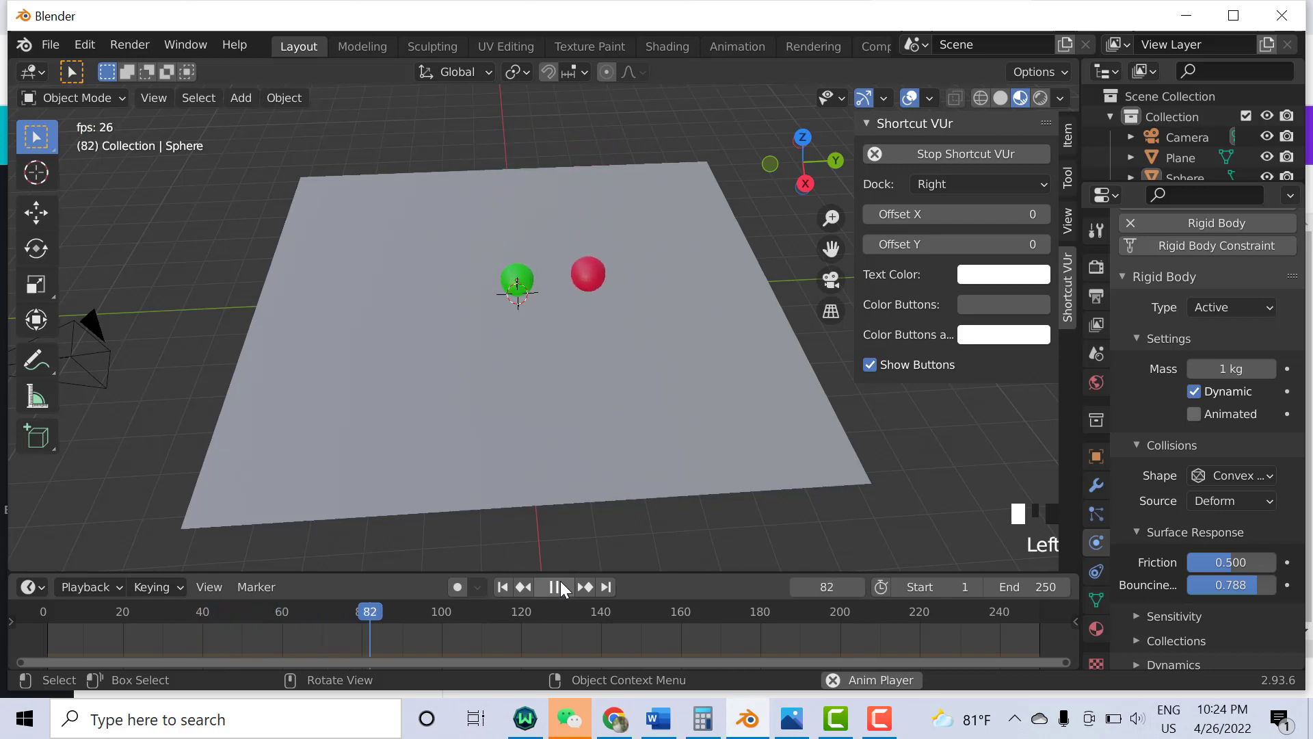
pyautogui.click(556, 587)
pyautogui.click(614, 412)
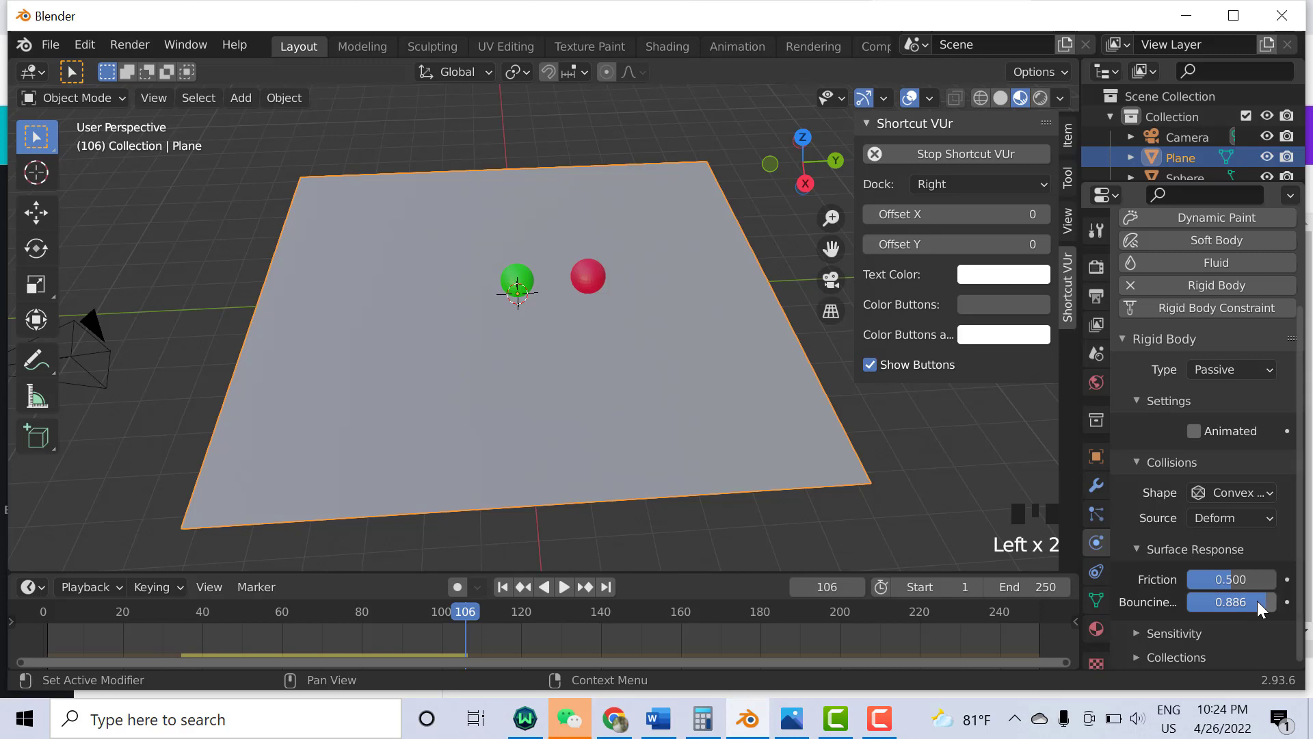
# Scale down the red sphere, then the green sphere to 0.857.
pyautogui.click(583, 277)
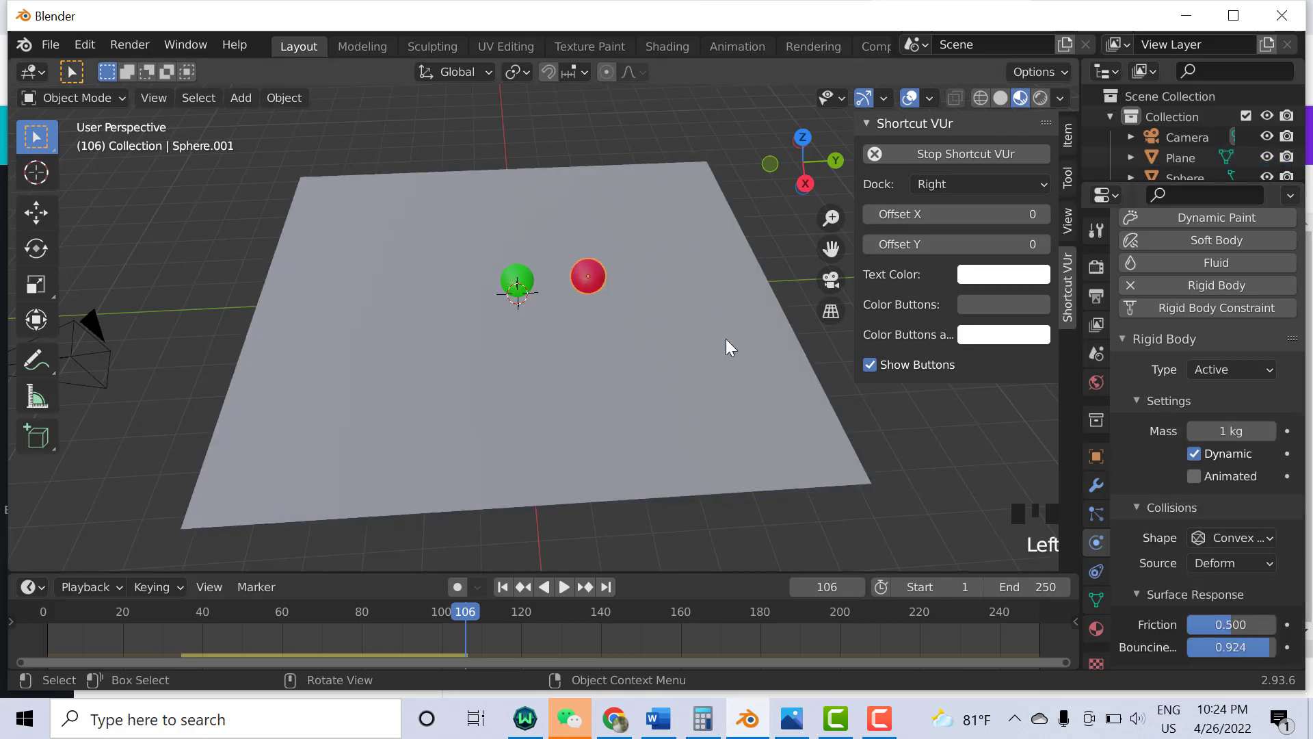
pyautogui.press('s')
pyautogui.click(692, 336)
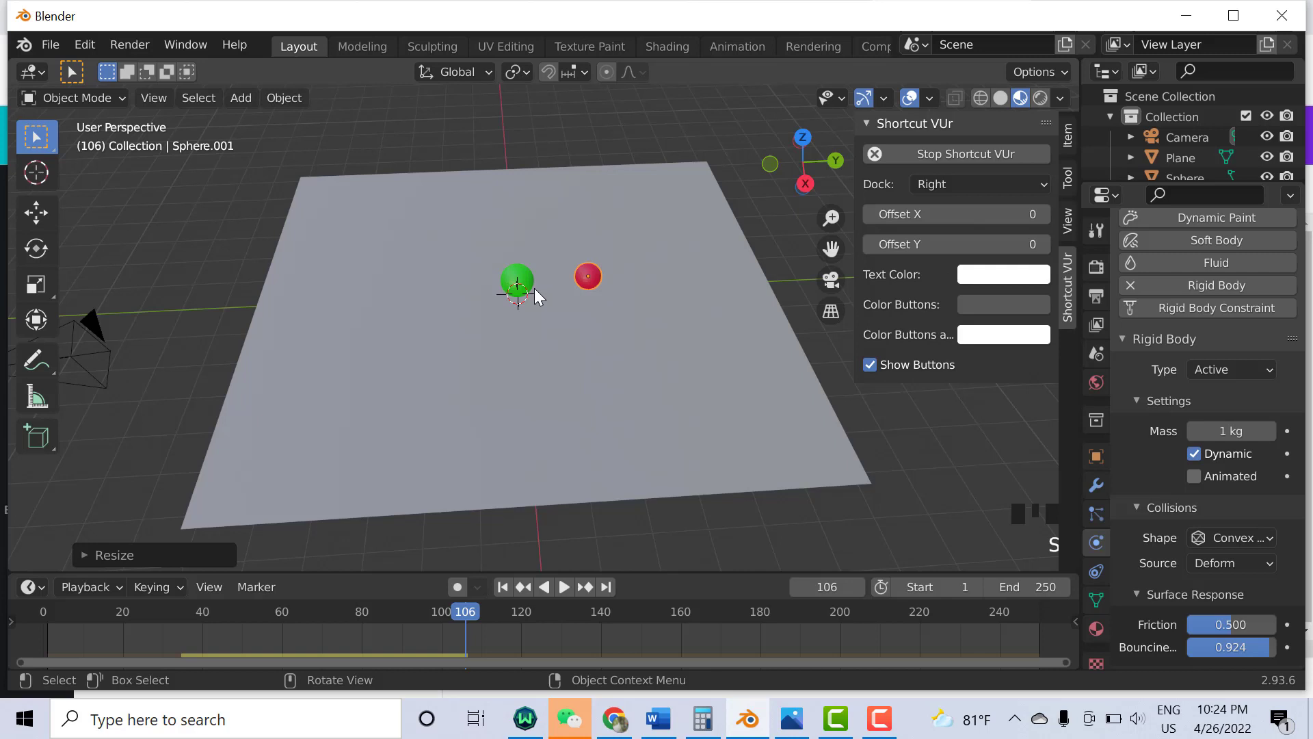
pyautogui.click(523, 277)
pyautogui.press('s')
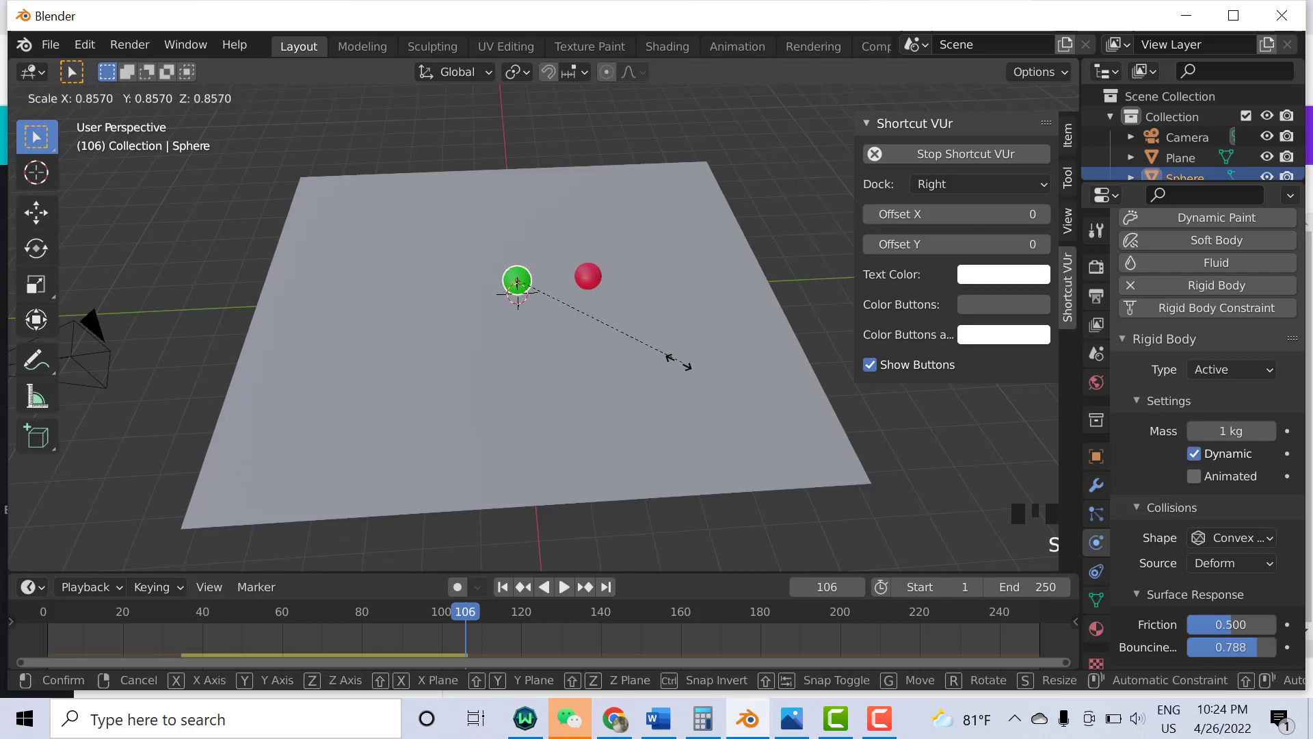
pyautogui.click(657, 354)
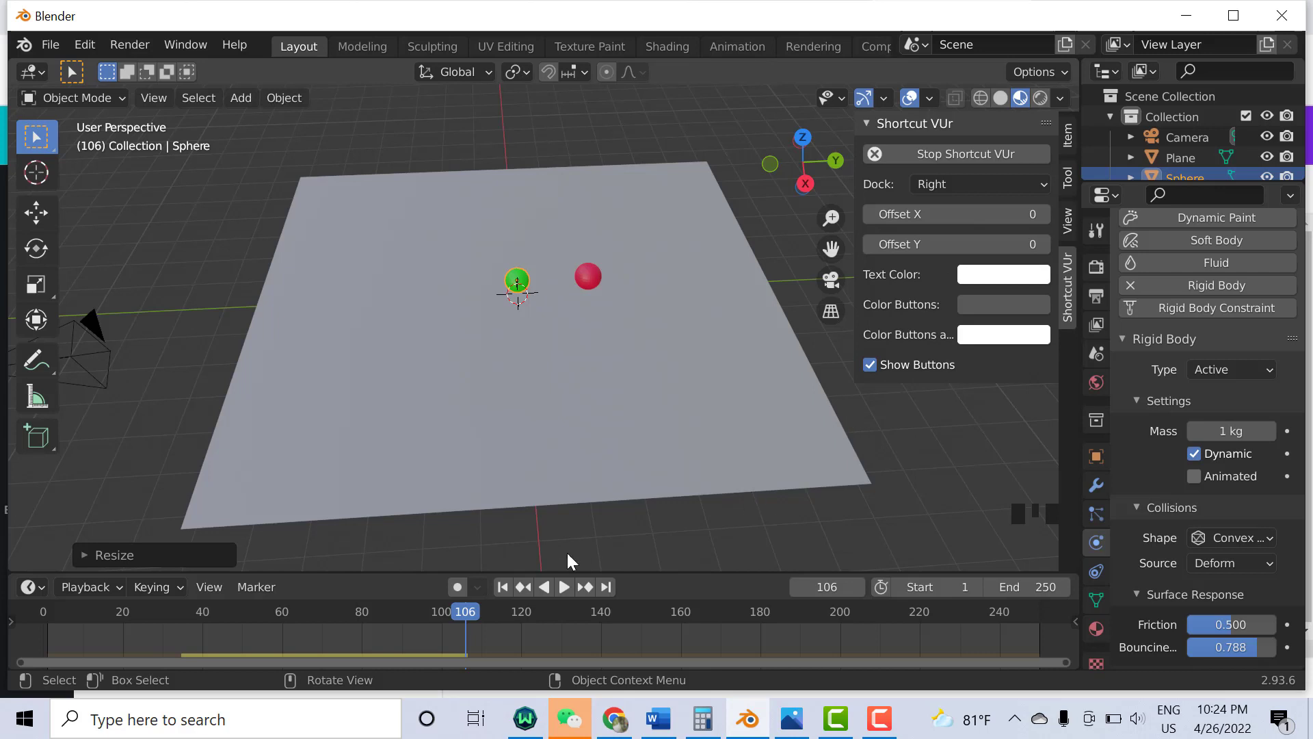
# Rewind the timeline and replay the simulation, stopping at frame 154.
pyautogui.moveTo(458, 611); pyautogui.dragTo(92, 609)
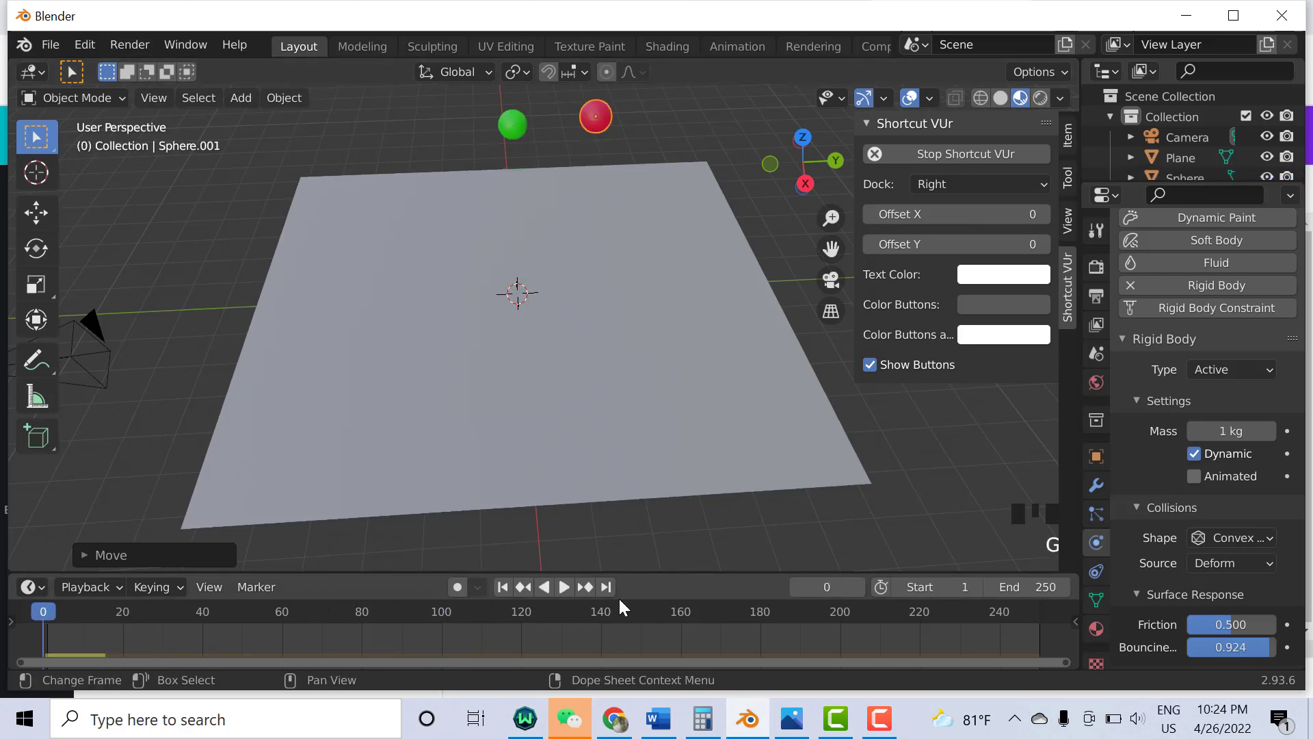
pyautogui.click(565, 588)
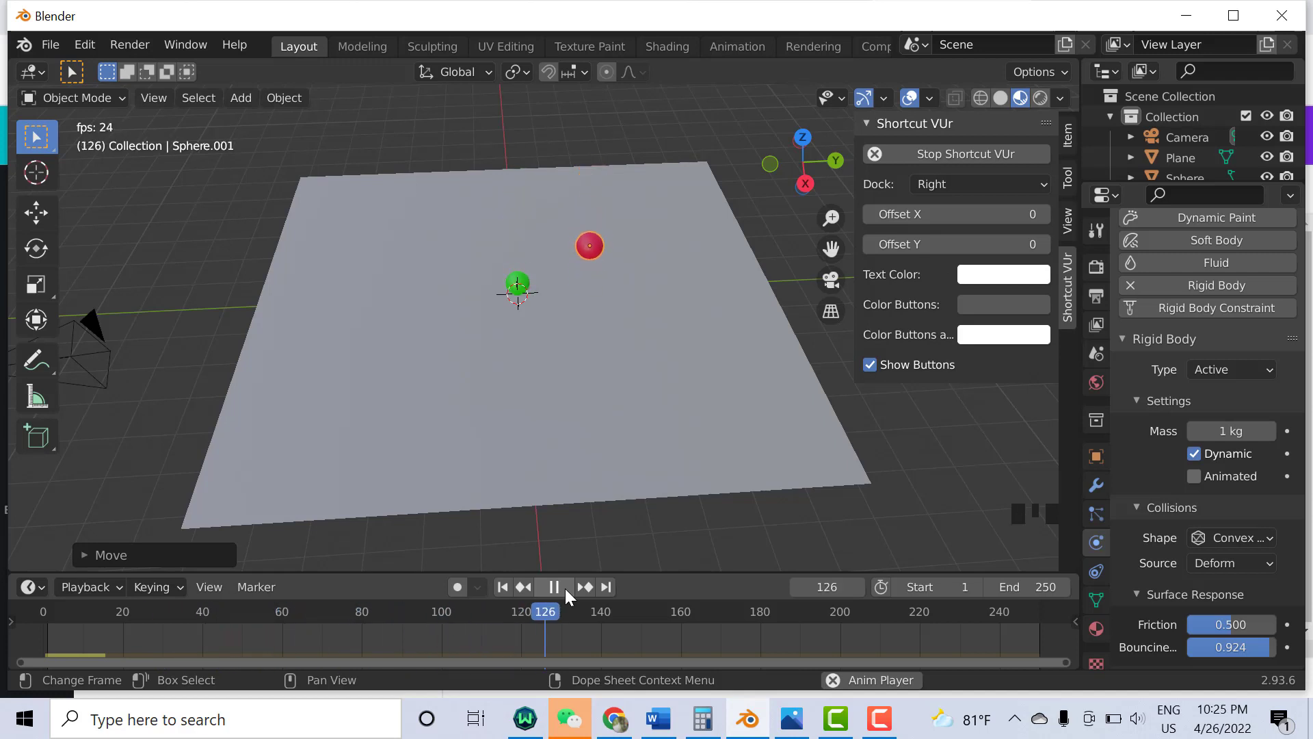
pyautogui.click(565, 588)
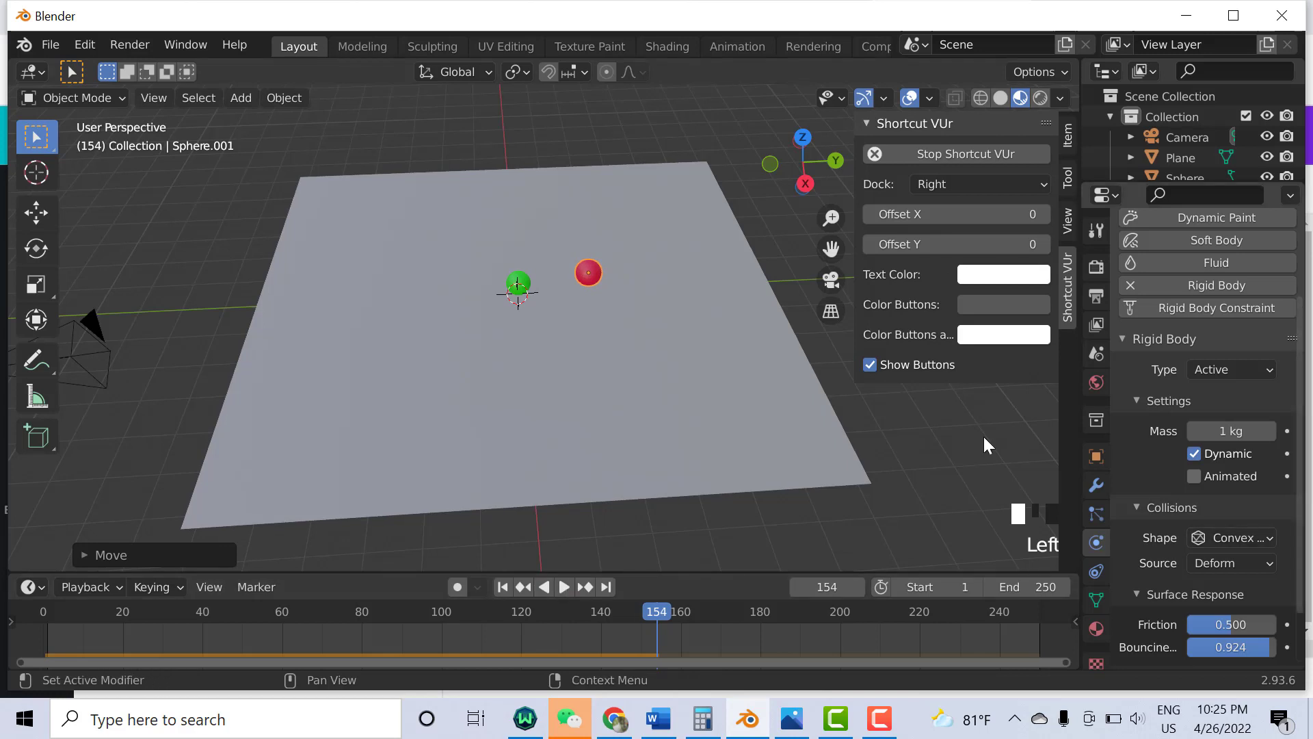
# Scale the red sphere noticeably smaller and the green sphere slightly smaller.
pyautogui.click(598, 277)
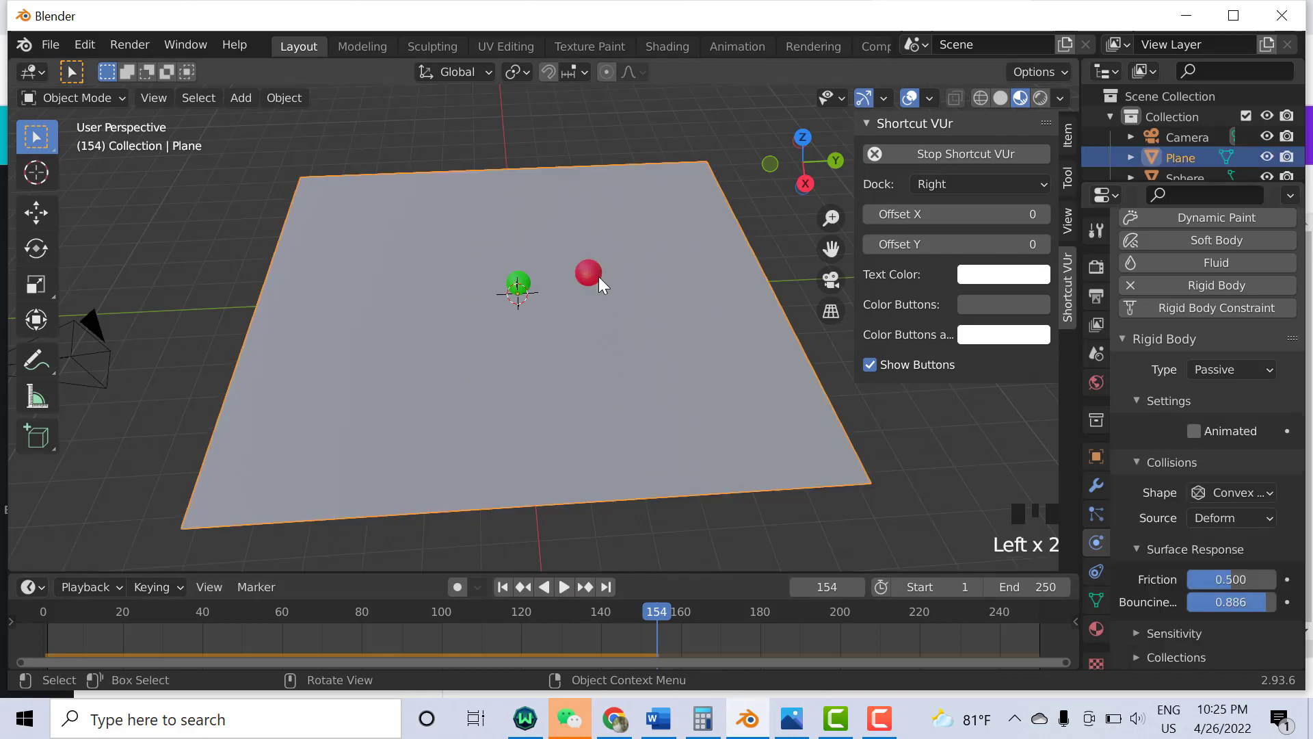
pyautogui.click(591, 273)
pyautogui.press('s')
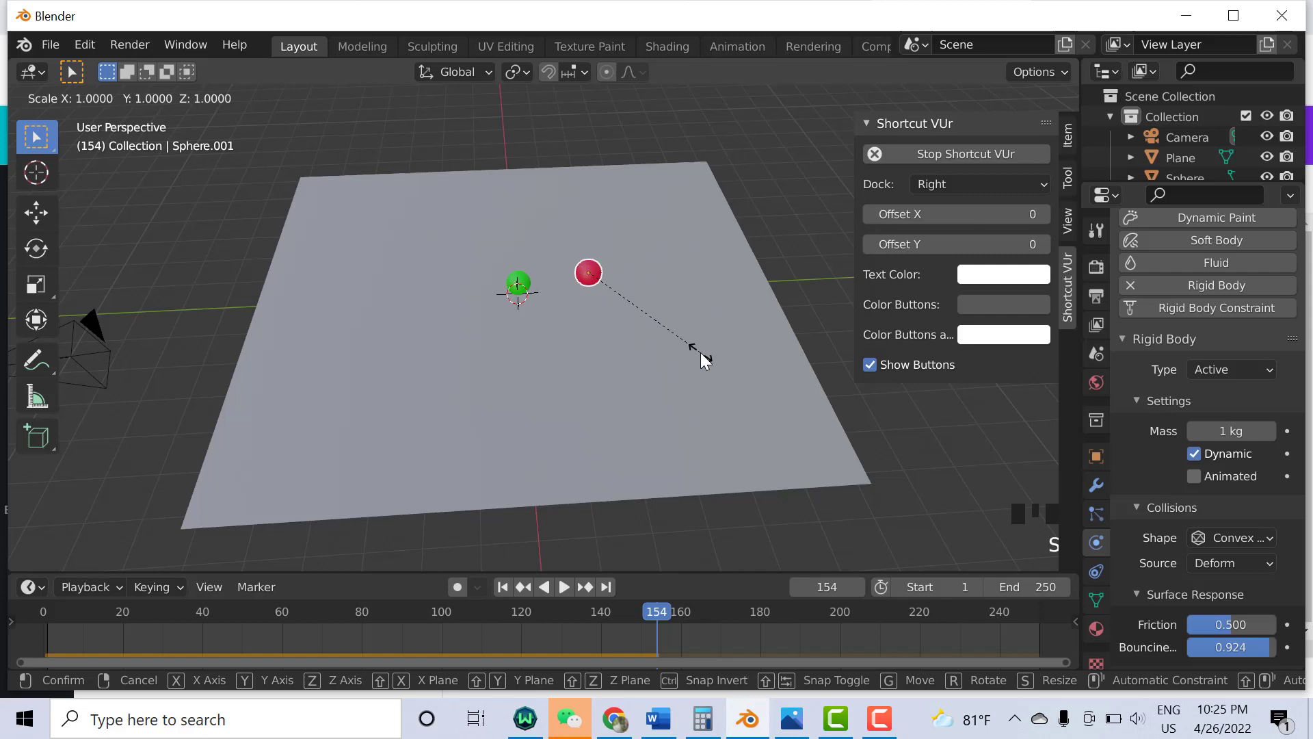
pyautogui.click(583, 317)
pyautogui.click(532, 293)
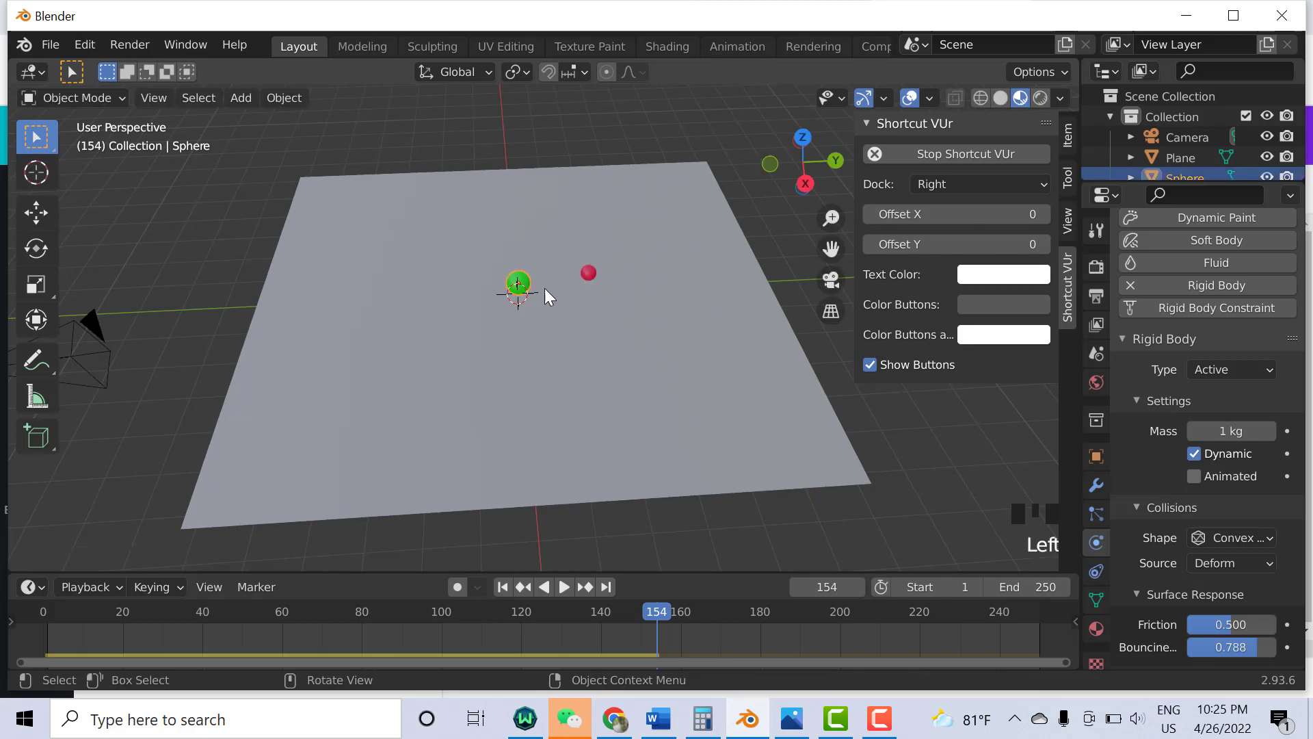
pyautogui.press('s')
pyautogui.click(689, 363)
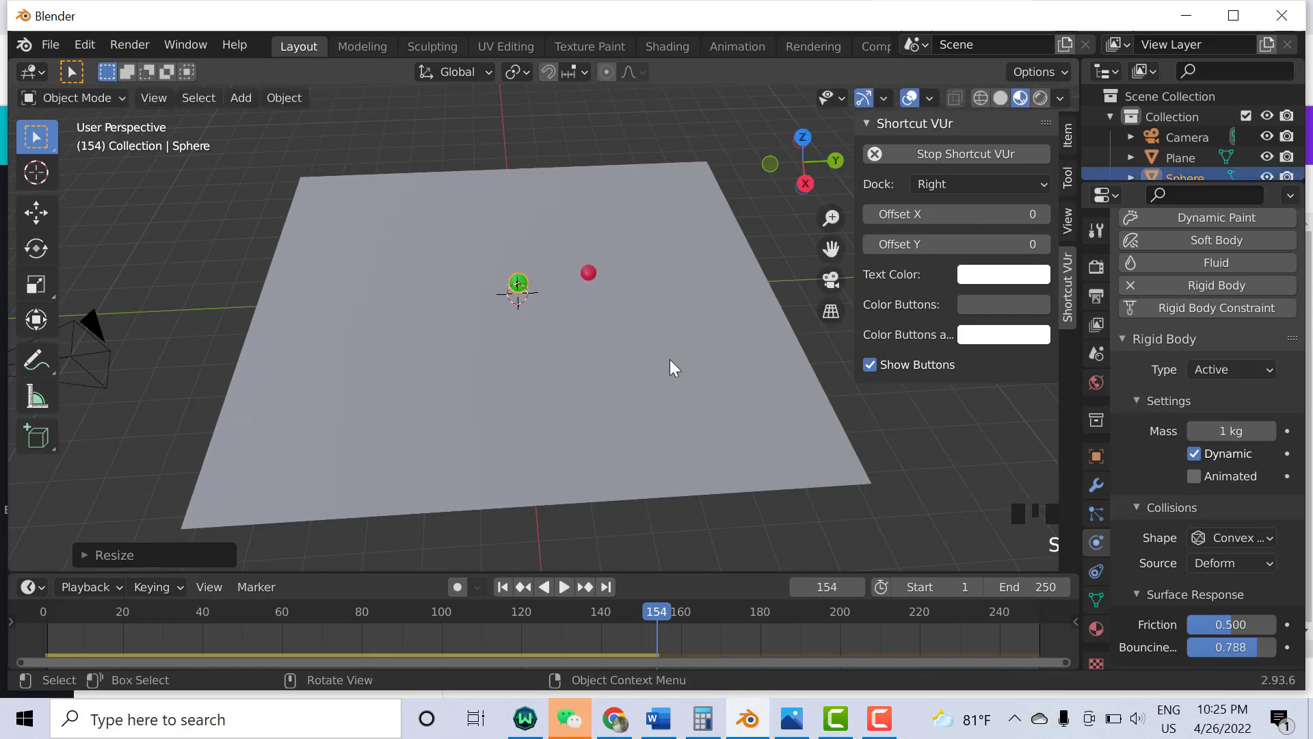
pyautogui.moveTo(655, 361)
pyautogui.keyDown('ctrl'); pyautogui.mouseDown(button='middle')
pyautogui.moveTo(635, 310)
pyautogui.moveTo(643, 342)
pyautogui.mouseUp(button='middle'); pyautogui.keyUp('ctrl')
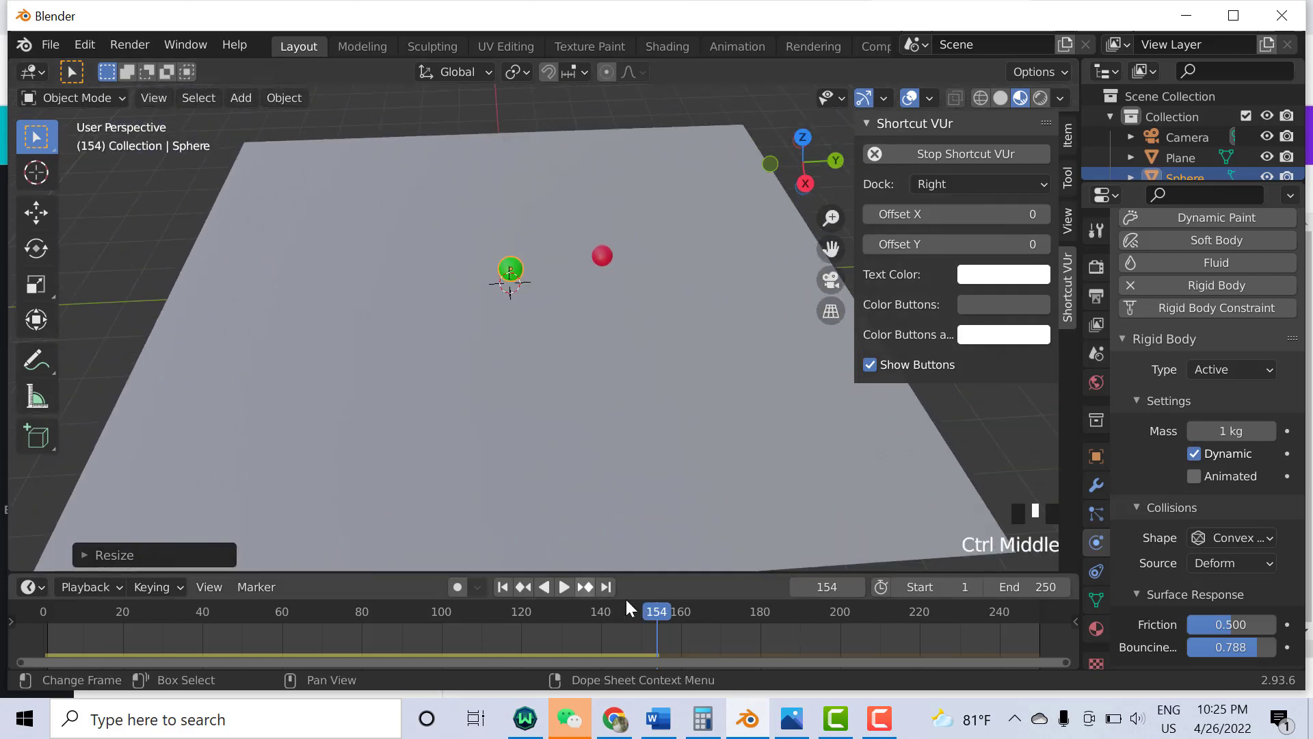
# Return to the first frame and play the rigid-body simulation with the resized spheres.
pyautogui.hotkey('ctrl', 'z')
pyautogui.hotkey('ctrl', 'z')
pyautogui.click(563, 588)
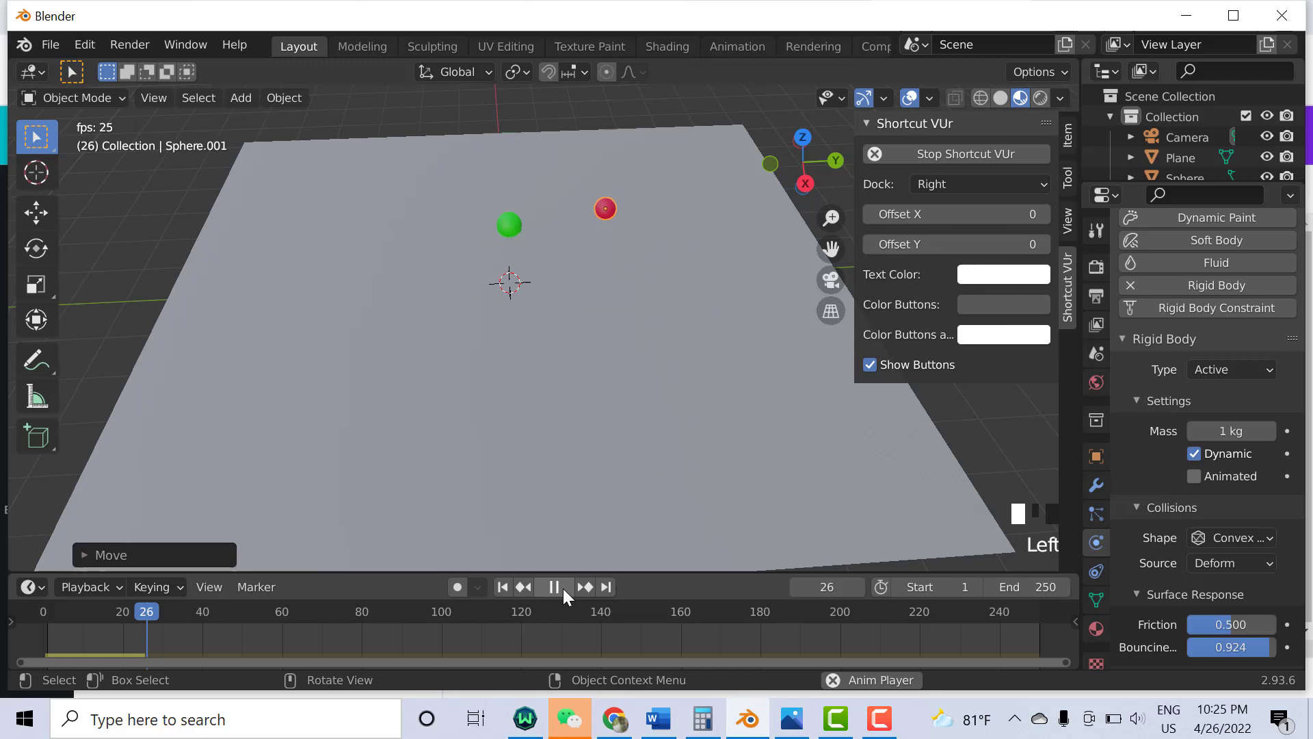